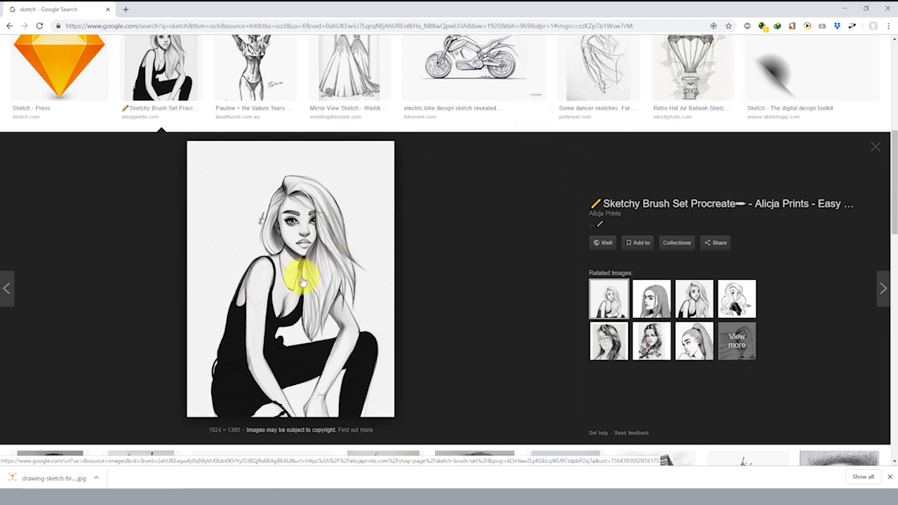
- Browse the sketch image results, keeping the Size filter set to Large
{"action": "scroll", "coordinate": [302, 280], "scroll_direction": "up", "scroll_amount": 5}
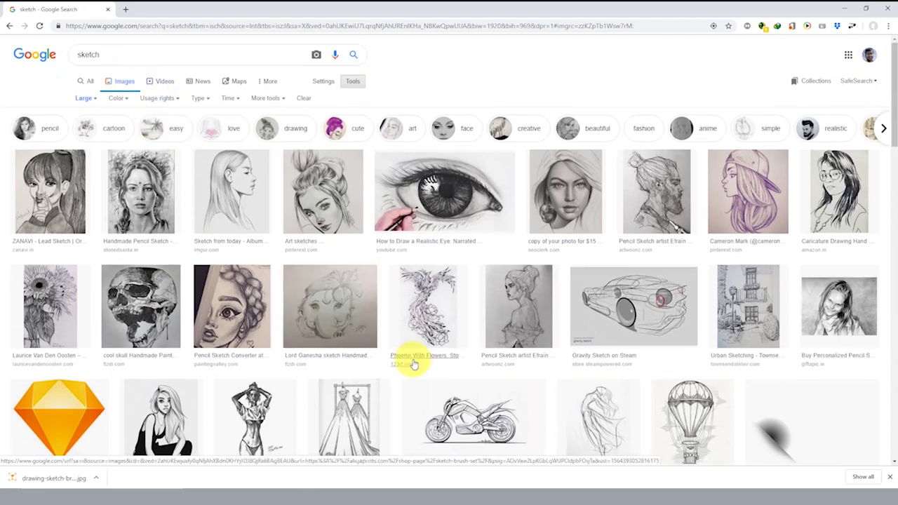
{"action": "scroll", "coordinate": [412, 358], "scroll_direction": "down", "scroll_amount": 4}
{"action": "scroll", "coordinate": [416, 369], "scroll_direction": "up", "scroll_amount": 4}
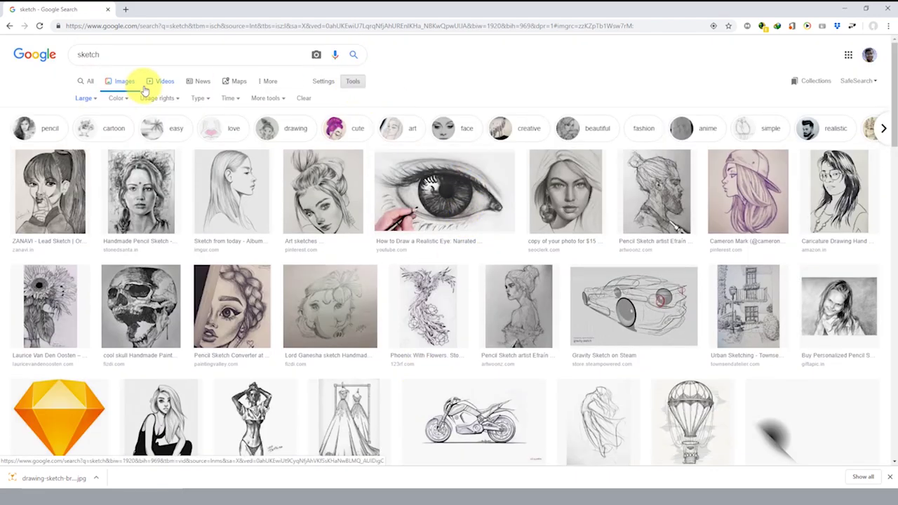
{"action": "left_click", "coordinate": [82, 103]}
{"action": "mouse_move", "coordinate": [444, 191]}
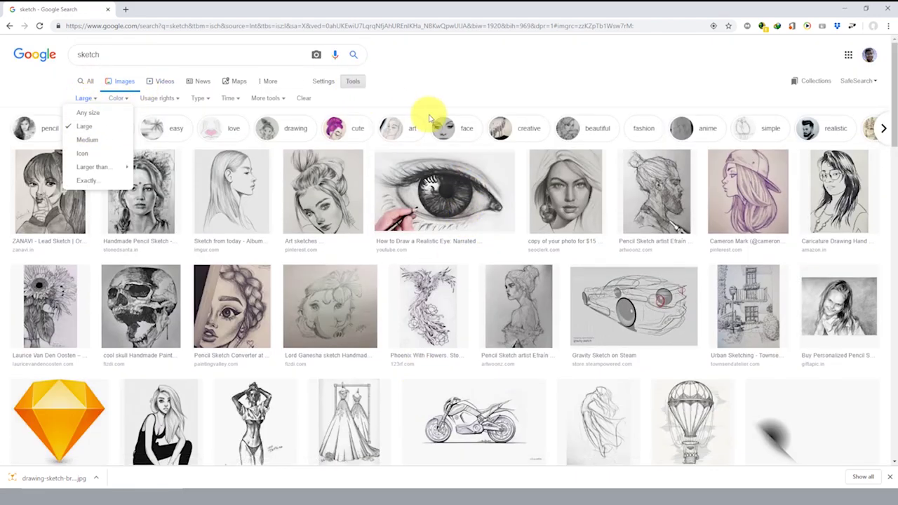
{"action": "left_click", "coordinate": [442, 89]}
{"action": "scroll", "coordinate": [426, 259], "scroll_direction": "down", "scroll_amount": 4}
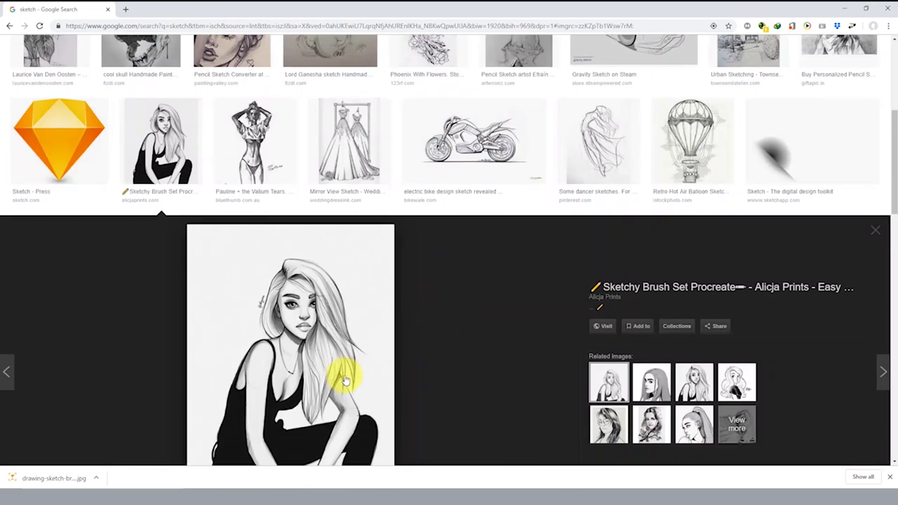
{"action": "scroll", "coordinate": [344, 378], "scroll_direction": "down", "scroll_amount": 4}
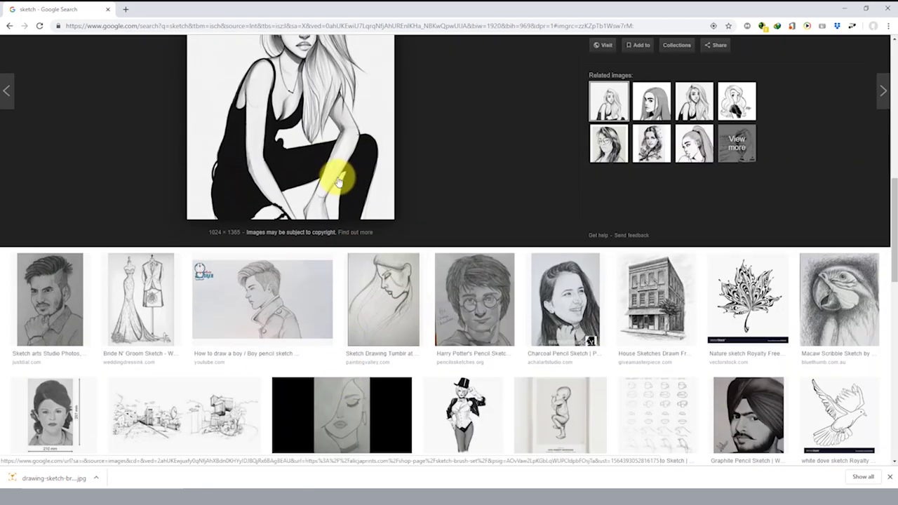
{"action": "scroll", "coordinate": [336, 180], "scroll_direction": "up", "scroll_amount": 3}
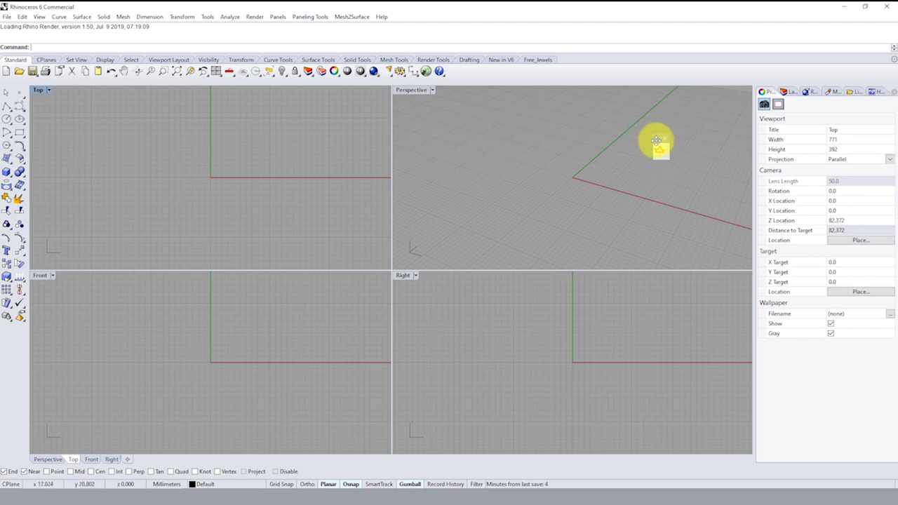
- Launch the Trace plugin and move its settings window out of the corner
{"action": "mouse_move", "coordinate": [656, 141]}
{"action": "left_mouse_down"}
{"action": "mouse_move", "coordinate": [880, 212]}
{"action": "mouse_move", "coordinate": [657, 168]}
{"action": "left_mouse_up"}
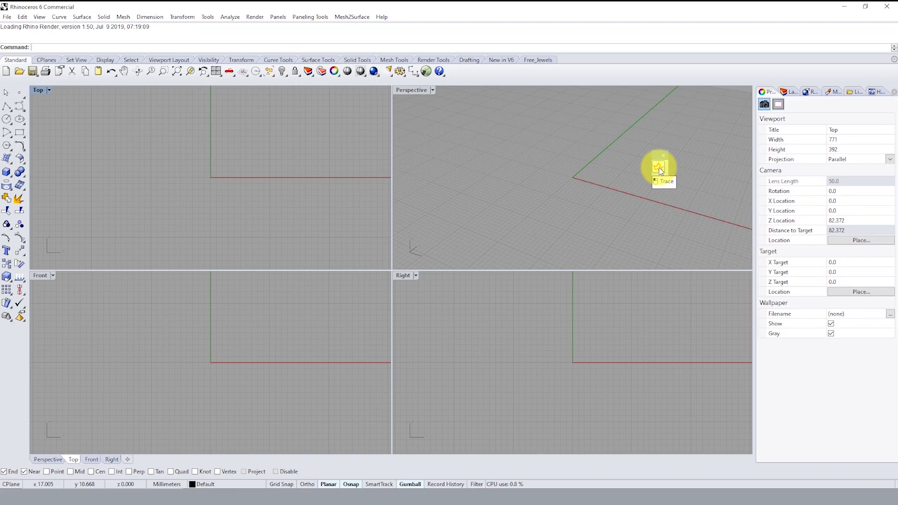
{"action": "left_click", "coordinate": [658, 168]}
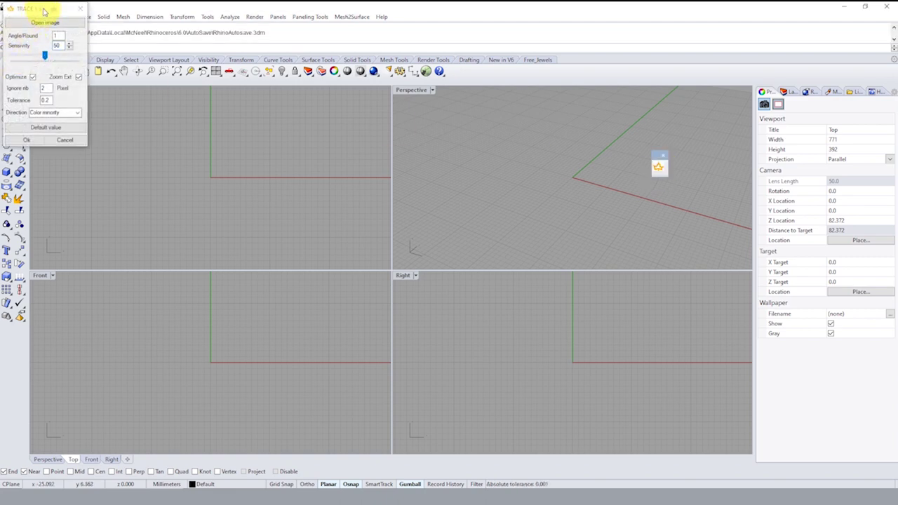
{"action": "mouse_move", "coordinate": [44, 11]}
{"action": "left_mouse_down"}
{"action": "mouse_move", "coordinate": [169, 104]}
{"action": "mouse_move", "coordinate": [215, 107]}
{"action": "left_mouse_up"}
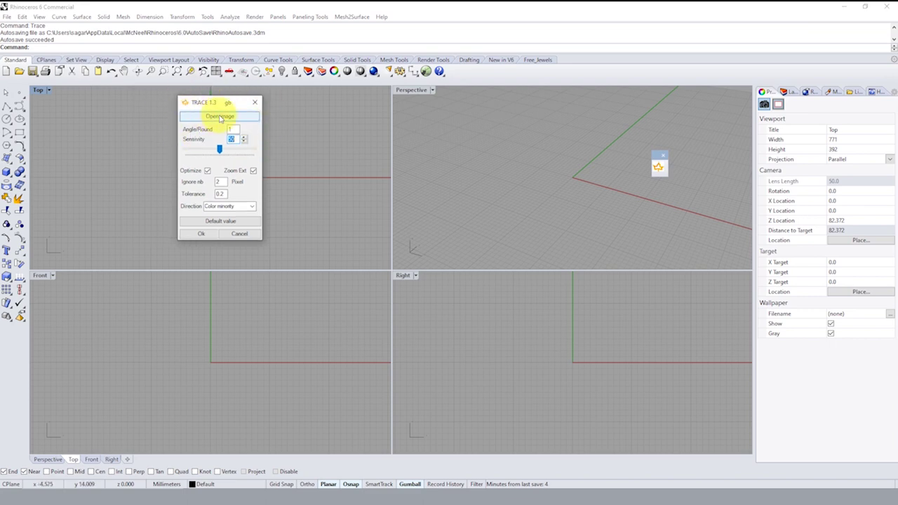
- Load drawing-sketch-brushes-procreate.jpg from the Desktop into Trace
{"action": "left_click", "coordinate": [220, 117]}
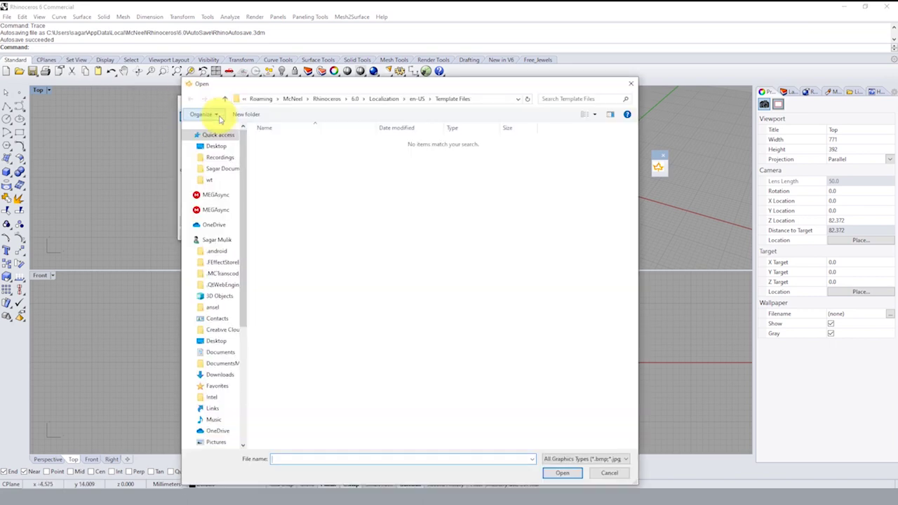
{"action": "left_click", "coordinate": [221, 145]}
{"action": "left_click", "coordinate": [285, 151]}
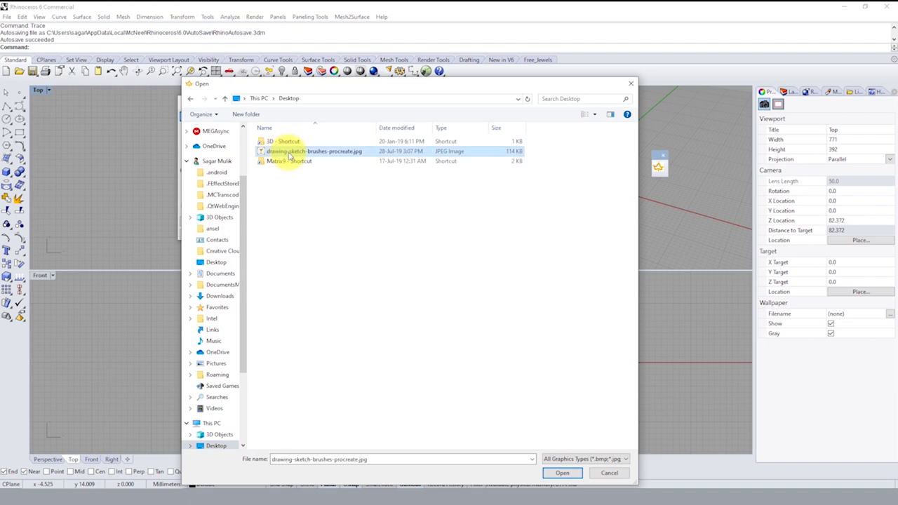
{"action": "left_click", "coordinate": [609, 113]}
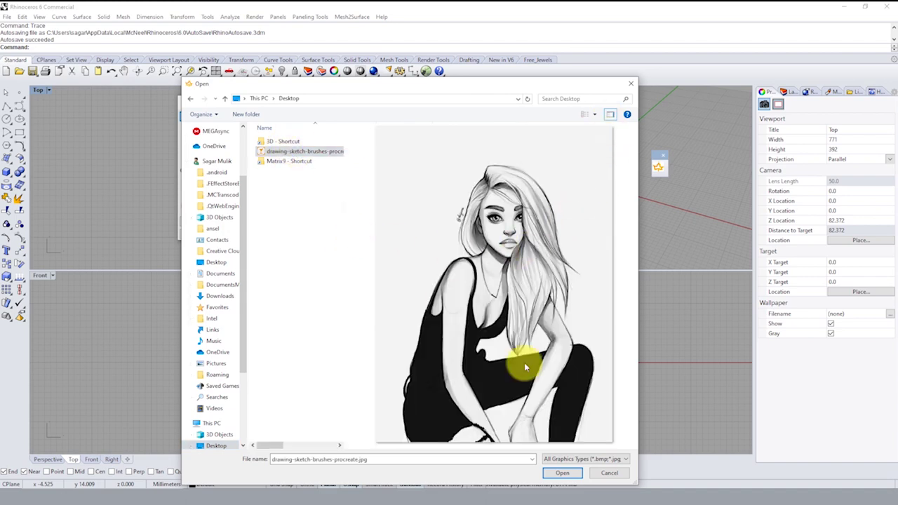
{"action": "left_click", "coordinate": [564, 472]}
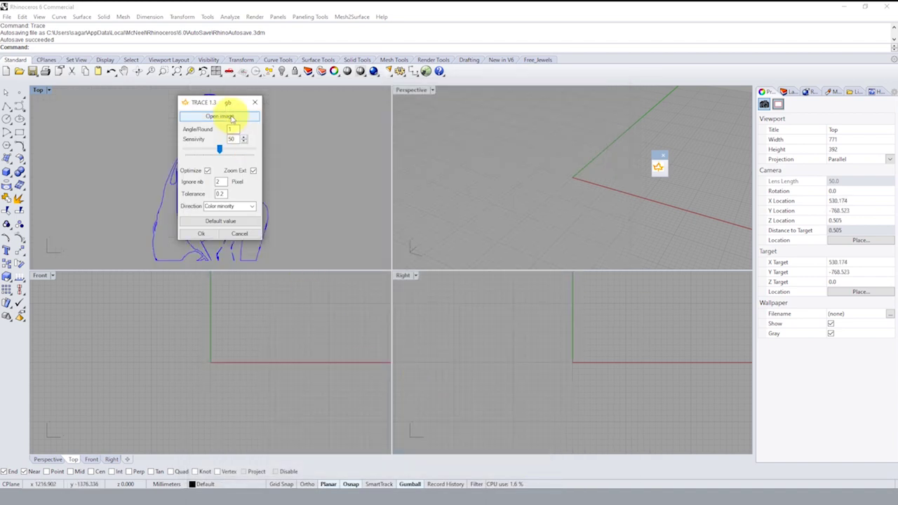
- Maximize the Top viewport and zoom and pan to centre the traced figure
{"action": "left_click_drag", "start_coordinate": [231, 102], "coordinate": [108, 136]}
{"action": "double_click", "coordinate": [38, 90]}
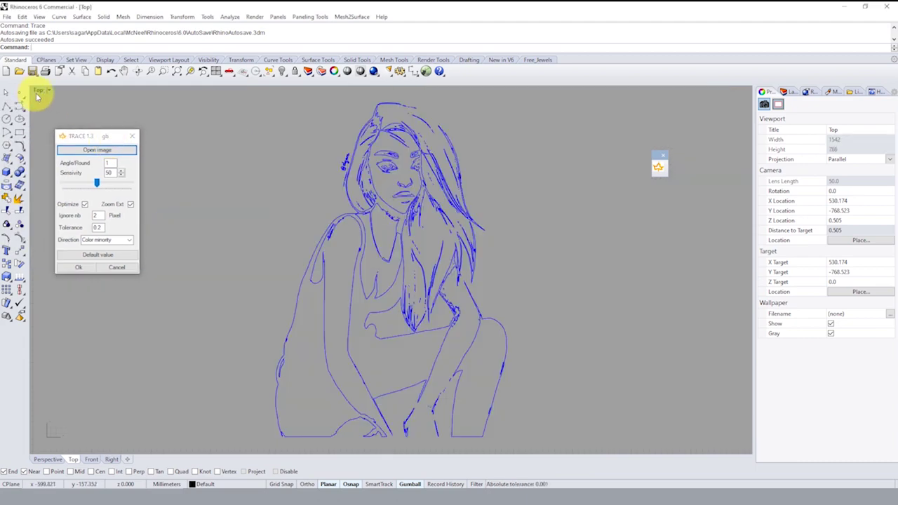
{"action": "scroll", "coordinate": [497, 237], "scroll_direction": "up", "scroll_amount": 2}
{"action": "scroll", "coordinate": [481, 190], "scroll_direction": "up", "scroll_amount": 3}
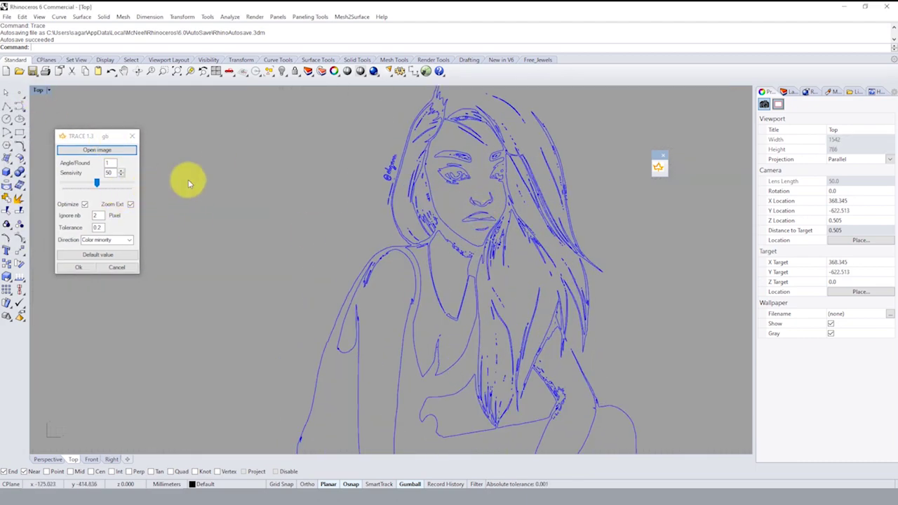
{"action": "left_click_drag", "start_coordinate": [96, 136], "coordinate": [177, 133]}
{"action": "scroll", "coordinate": [452, 288], "scroll_direction": "down", "scroll_amount": 1}
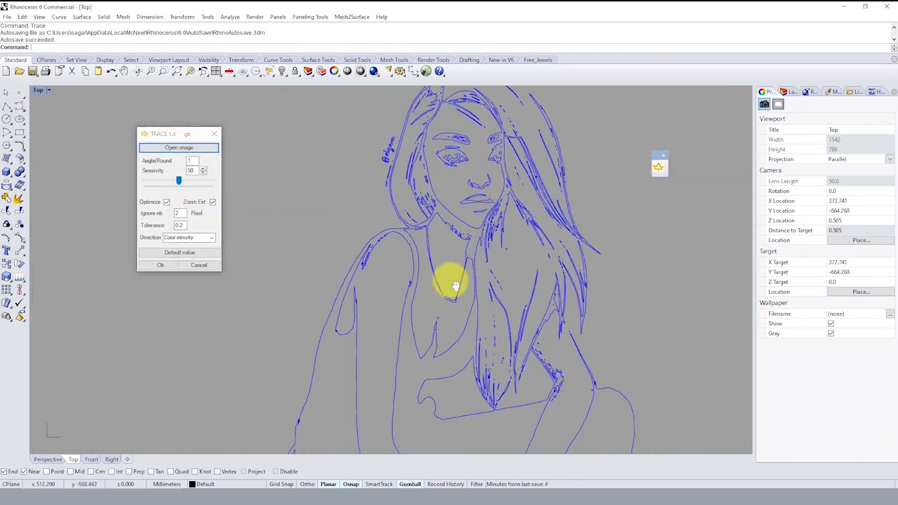
{"action": "scroll", "coordinate": [451, 280], "scroll_direction": "down", "scroll_amount": 1}
{"action": "scroll", "coordinate": [456, 291], "scroll_direction": "down", "scroll_amount": 1}
{"action": "scroll", "coordinate": [463, 288], "scroll_direction": "down", "scroll_amount": 1}
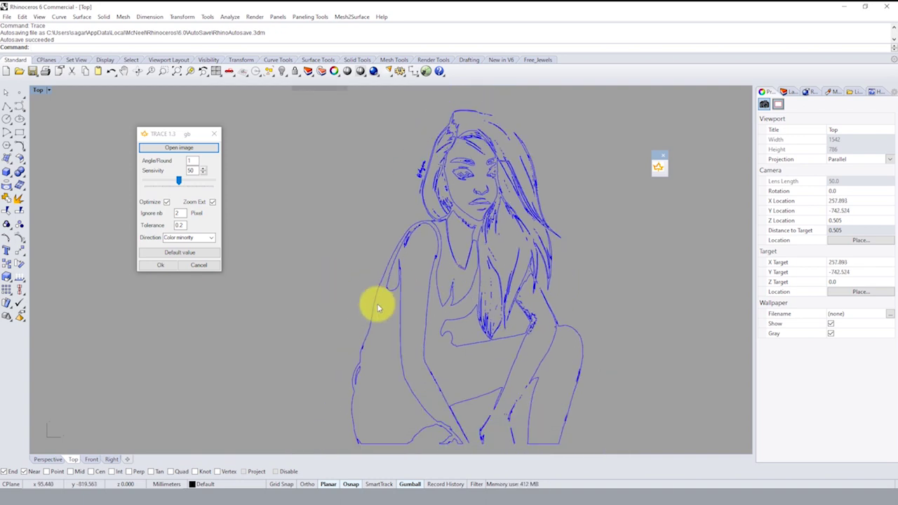
{"action": "right_click_drag", "start_coordinate": [374, 304], "coordinate": [421, 285]}
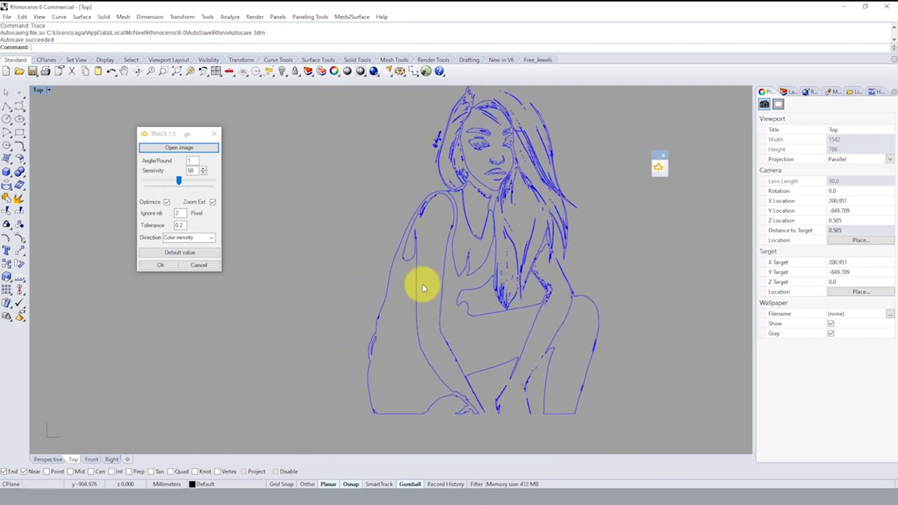
- Try Color majority trace direction, revert to Color minority, then apply Default value
{"action": "left_click", "coordinate": [206, 238]}
{"action": "left_click", "coordinate": [202, 256]}
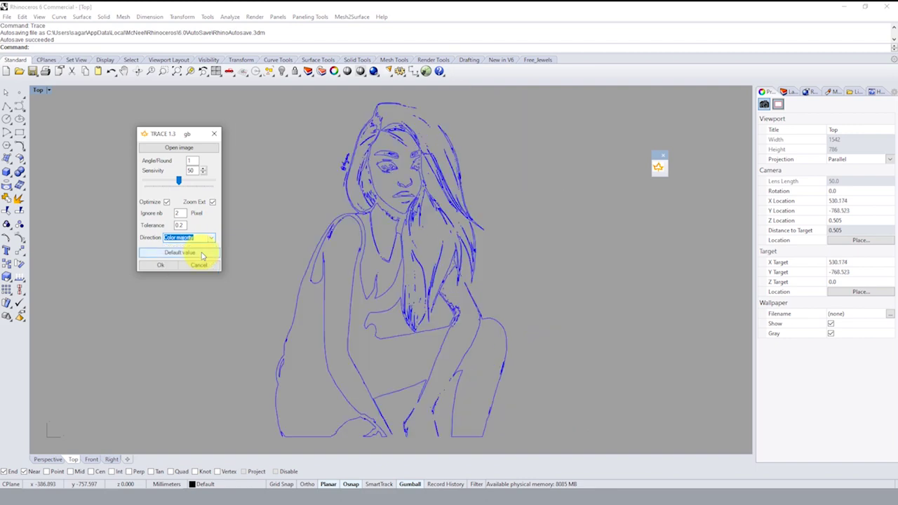
{"action": "left_click", "coordinate": [216, 241]}
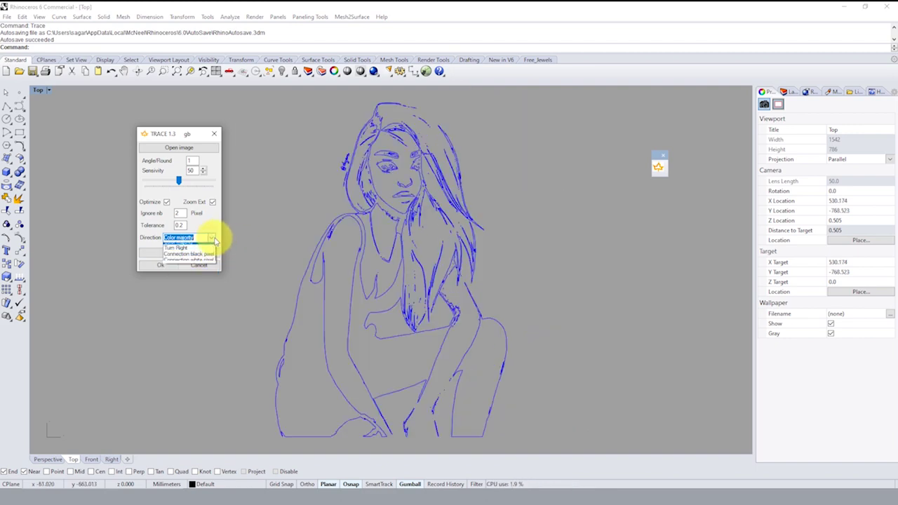
{"action": "left_click", "coordinate": [204, 250]}
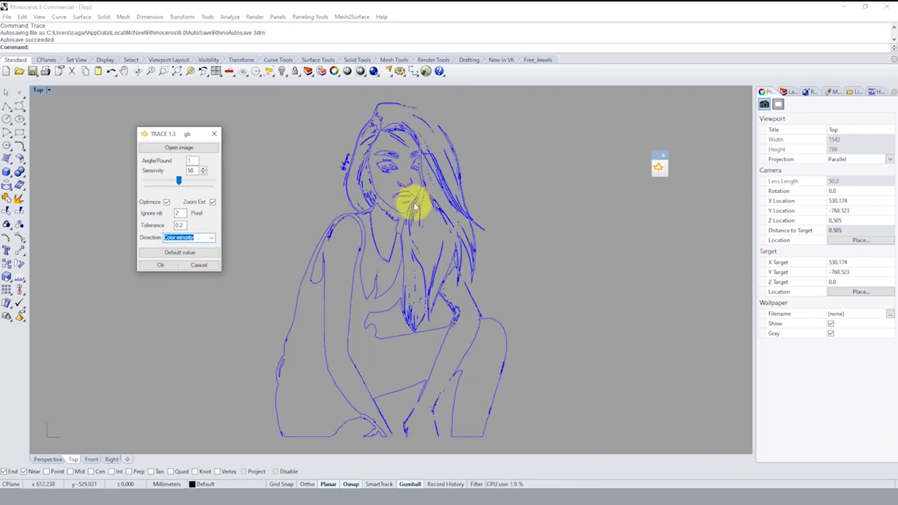
{"action": "scroll", "coordinate": [414, 199], "scroll_direction": "up", "scroll_amount": 5}
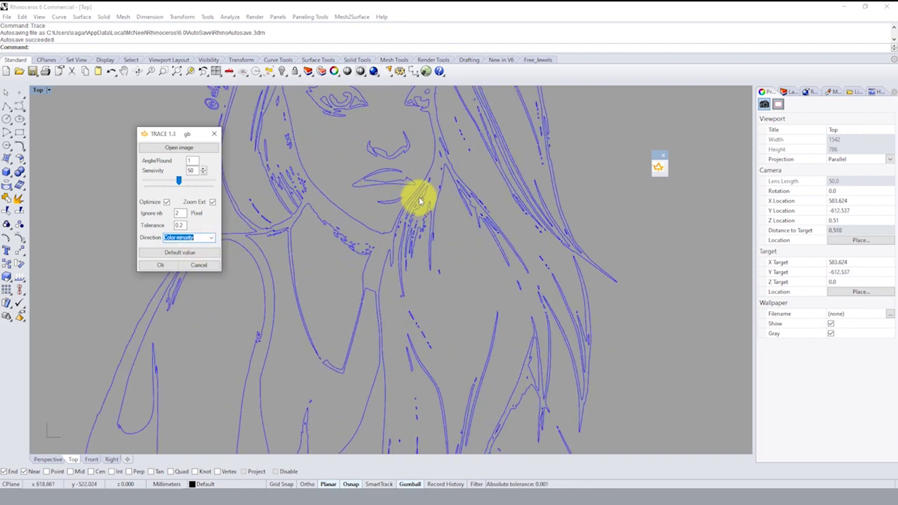
{"action": "left_click", "coordinate": [199, 253]}
- Zoom in and out to inspect the regenerated outline curves
{"action": "scroll", "coordinate": [330, 176], "scroll_direction": "up", "scroll_amount": 1}
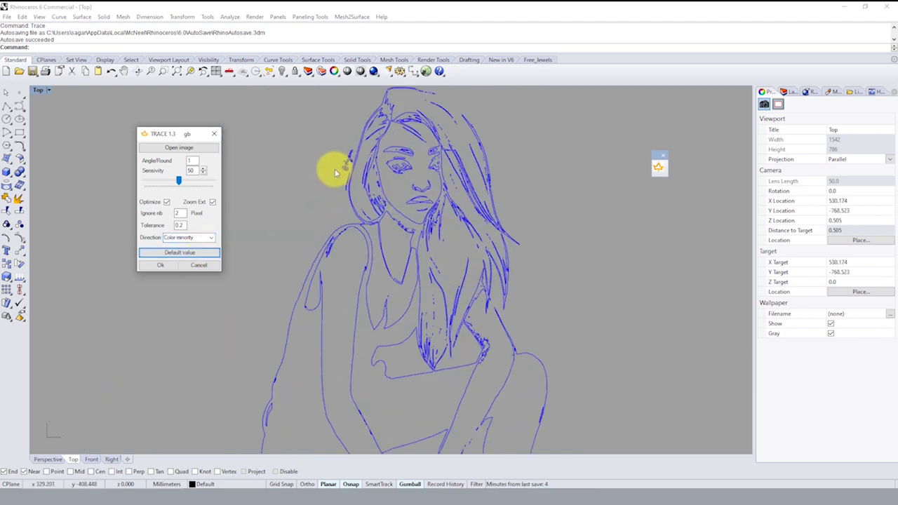
{"action": "scroll", "coordinate": [344, 160], "scroll_direction": "up", "scroll_amount": 2}
{"action": "scroll", "coordinate": [369, 151], "scroll_direction": "up", "scroll_amount": 1}
{"action": "scroll", "coordinate": [380, 168], "scroll_direction": "up", "scroll_amount": 2}
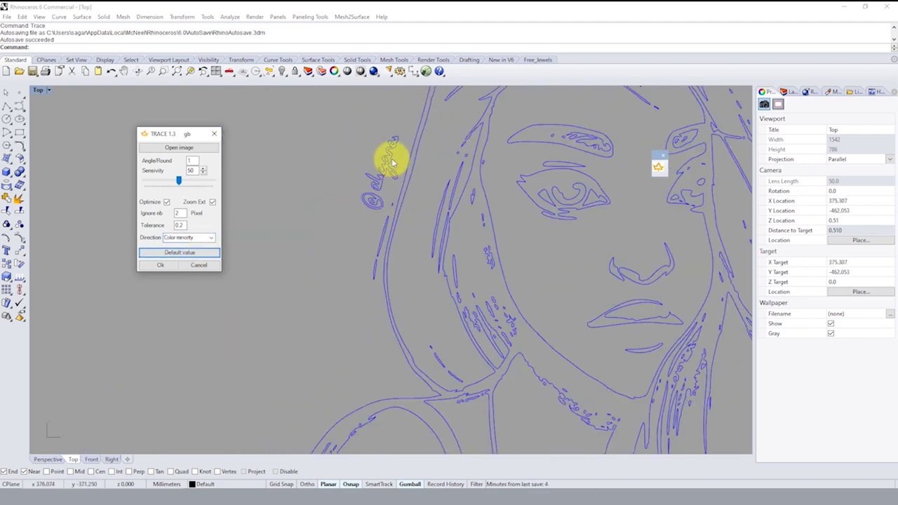
{"action": "scroll", "coordinate": [400, 232], "scroll_direction": "down", "scroll_amount": 2}
{"action": "scroll", "coordinate": [435, 253], "scroll_direction": "down", "scroll_amount": 1}
{"action": "scroll", "coordinate": [484, 196], "scroll_direction": "down", "scroll_amount": 1}
{"action": "scroll", "coordinate": [456, 183], "scroll_direction": "down", "scroll_amount": 1}
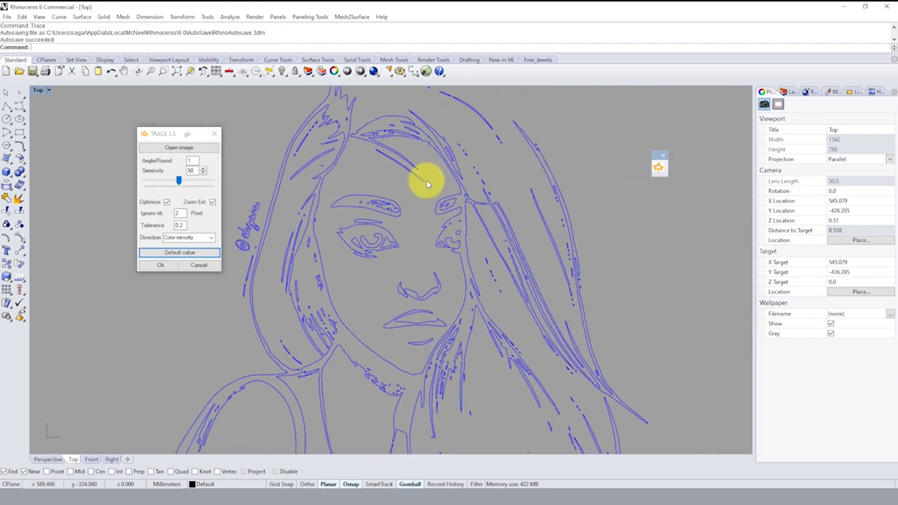
{"action": "scroll", "coordinate": [449, 211], "scroll_direction": "down", "scroll_amount": 1}
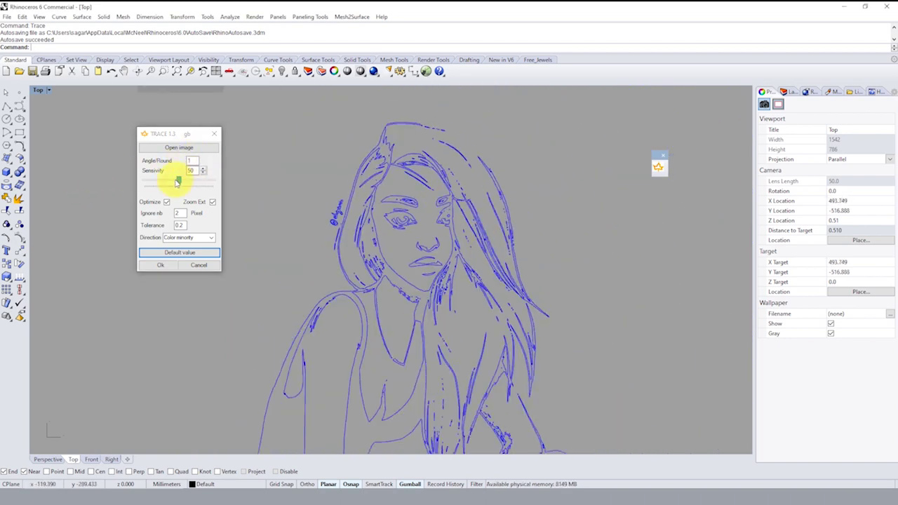
- Step the trace Sensitivity up from about 50 to 74
{"action": "left_click", "coordinate": [204, 171]}
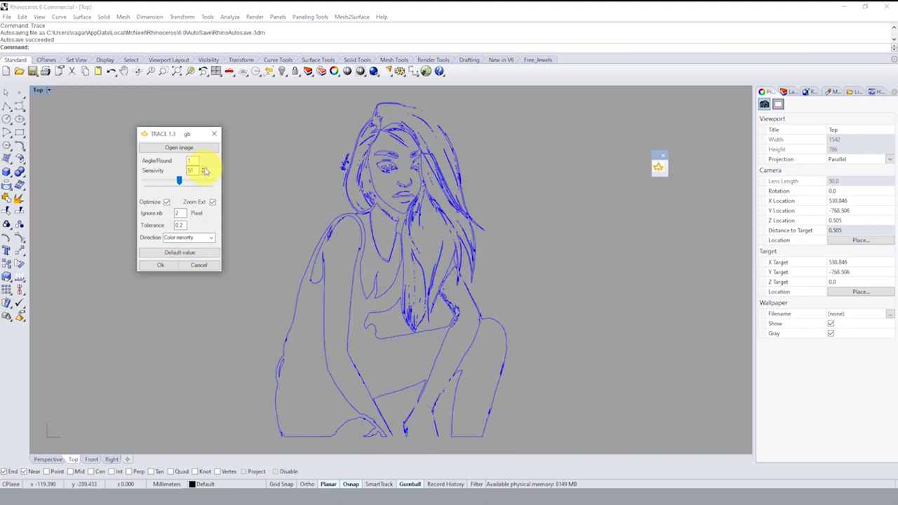
{"action": "left_click", "coordinate": [204, 169]}
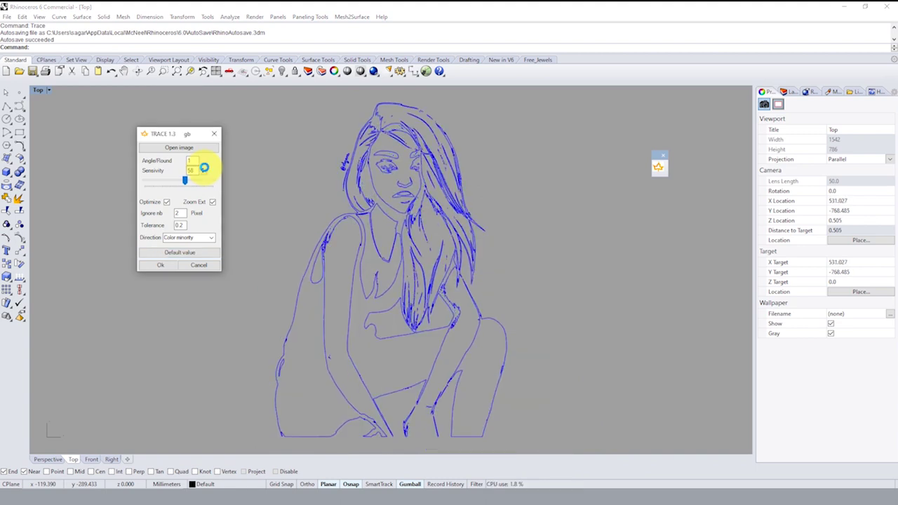
{"action": "left_click", "coordinate": [204, 171]}
{"action": "left_click", "coordinate": [204, 170]}
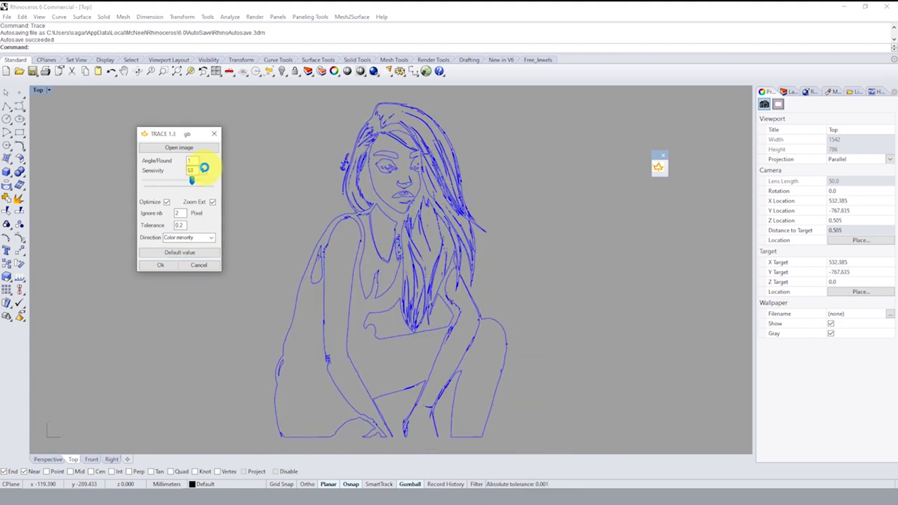
{"action": "left_click", "coordinate": [204, 169]}
{"action": "left_click", "coordinate": [204, 170]}
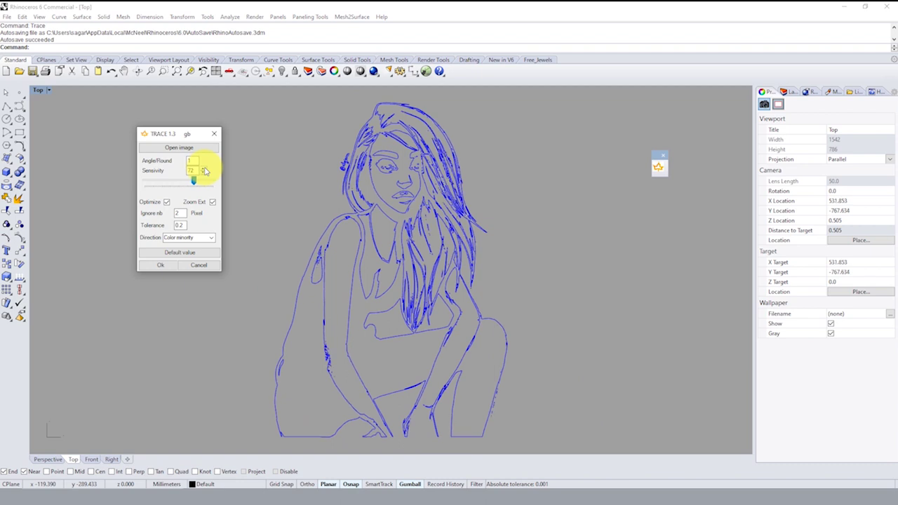
{"action": "left_click", "coordinate": [204, 170]}
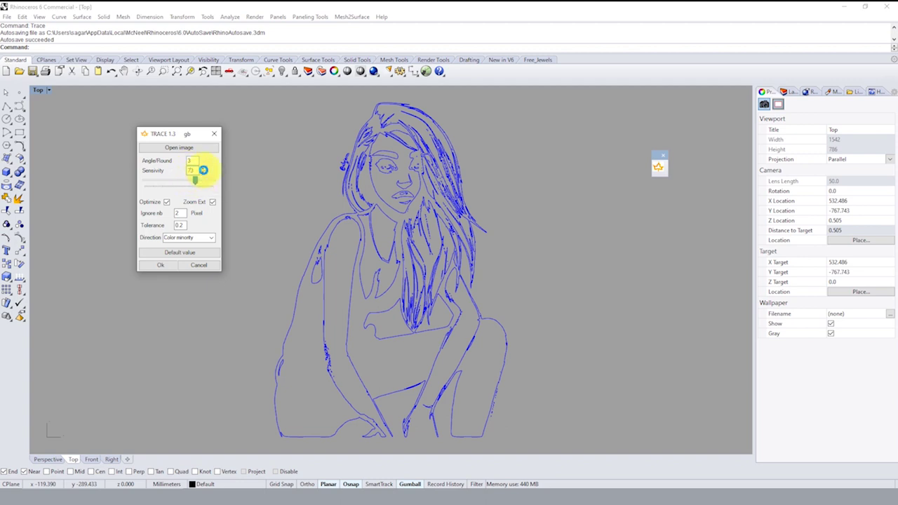
{"action": "left_click", "coordinate": [204, 170]}
- Step the trace Sensitivity back down from 72 to 5
{"action": "left_click", "coordinate": [204, 173]}
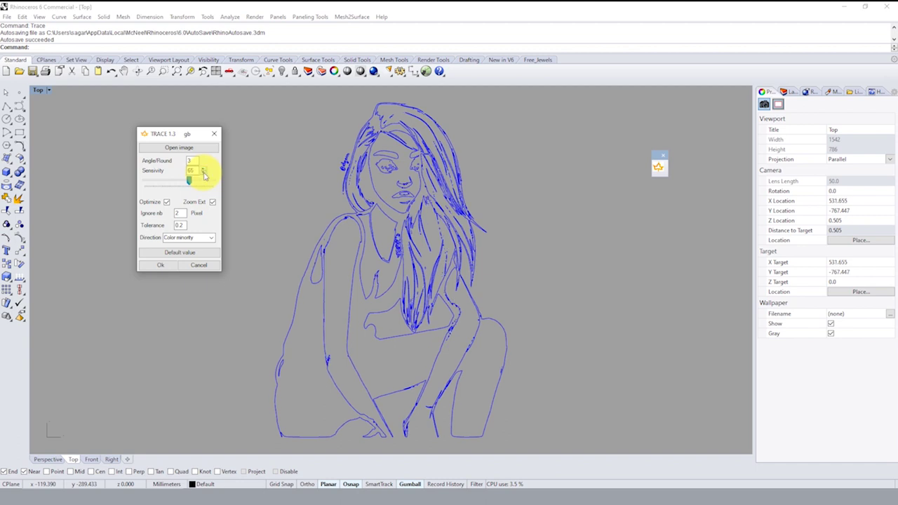
{"action": "left_click", "coordinate": [203, 173]}
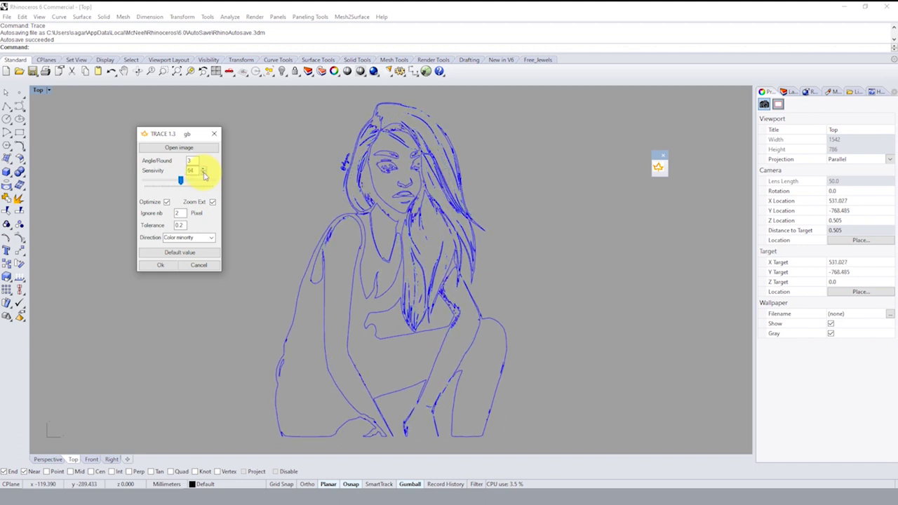
{"action": "left_click", "coordinate": [204, 174]}
{"action": "left_click", "coordinate": [203, 173]}
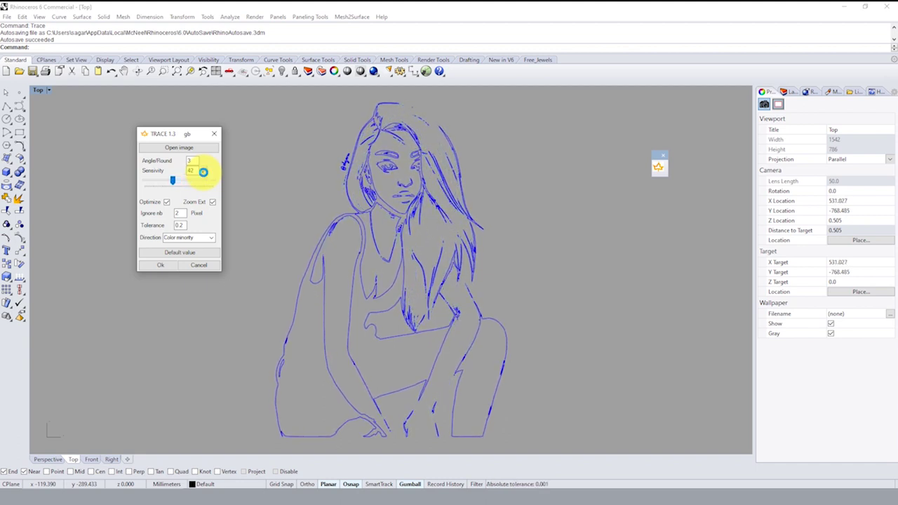
{"action": "left_click", "coordinate": [203, 174]}
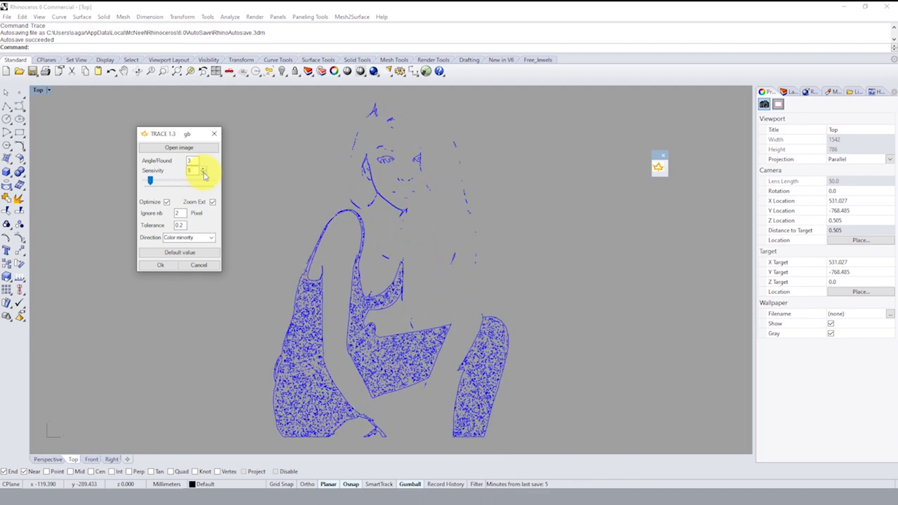
{"action": "left_click", "coordinate": [203, 173]}
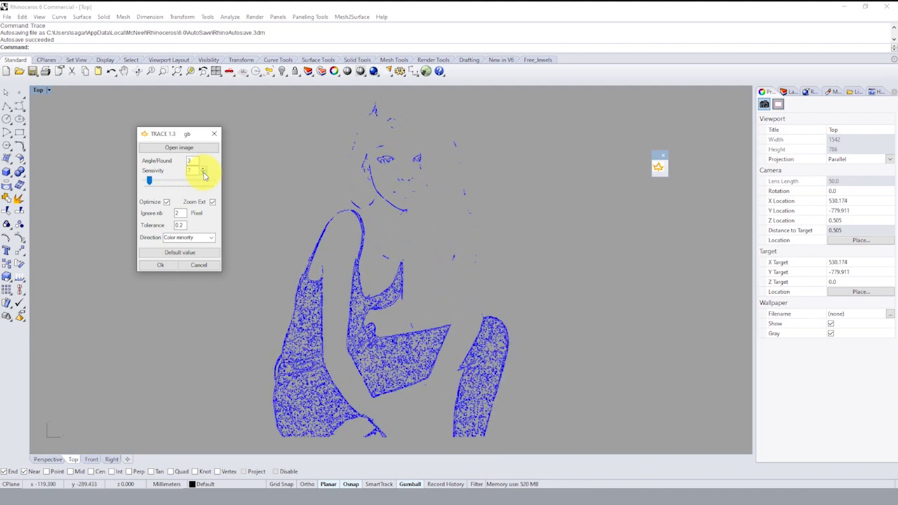
{"action": "left_click", "coordinate": [203, 174]}
{"action": "left_click", "coordinate": [203, 173]}
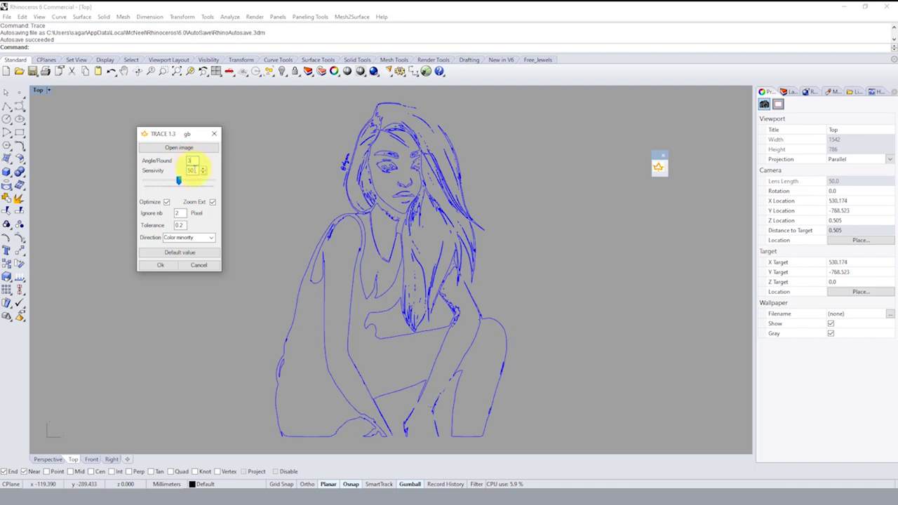
- Drag the Sensitivity slider, comparing the traced lines, and settle on Sensitivity 50
{"action": "left_click_drag", "start_coordinate": [180, 181], "coordinate": [197, 180]}
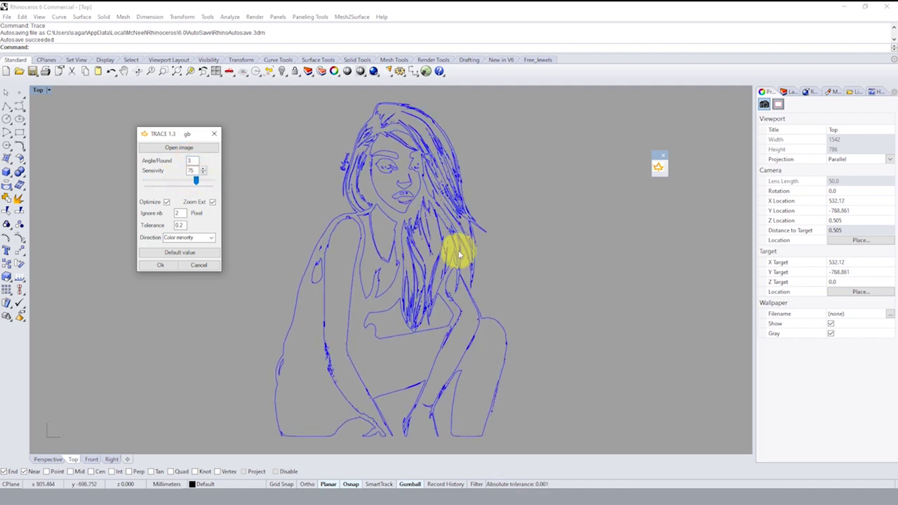
{"action": "scroll", "coordinate": [421, 232], "scroll_direction": "up", "scroll_amount": 2}
{"action": "scroll", "coordinate": [414, 214], "scroll_direction": "up", "scroll_amount": 4}
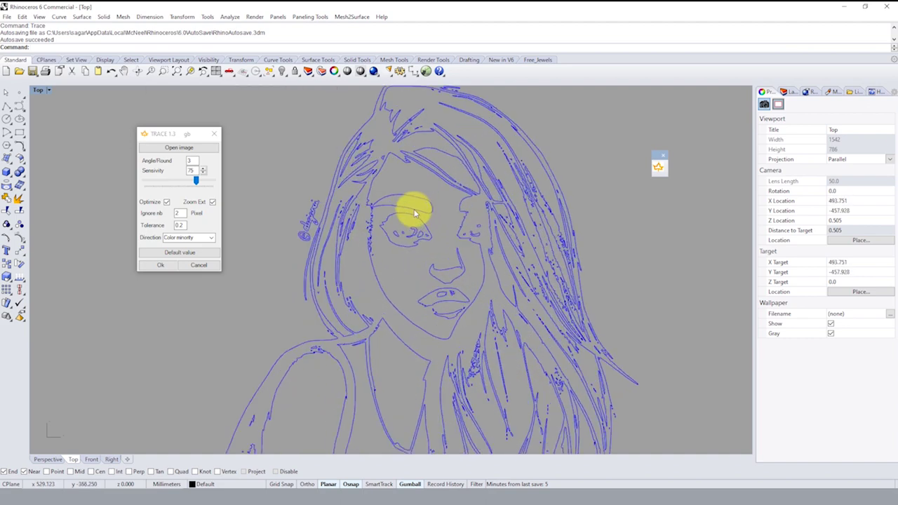
{"action": "scroll", "coordinate": [430, 224], "scroll_direction": "down", "scroll_amount": 3}
{"action": "scroll", "coordinate": [491, 270], "scroll_direction": "up", "scroll_amount": 3}
{"action": "scroll", "coordinate": [387, 194], "scroll_direction": "down", "scroll_amount": 3}
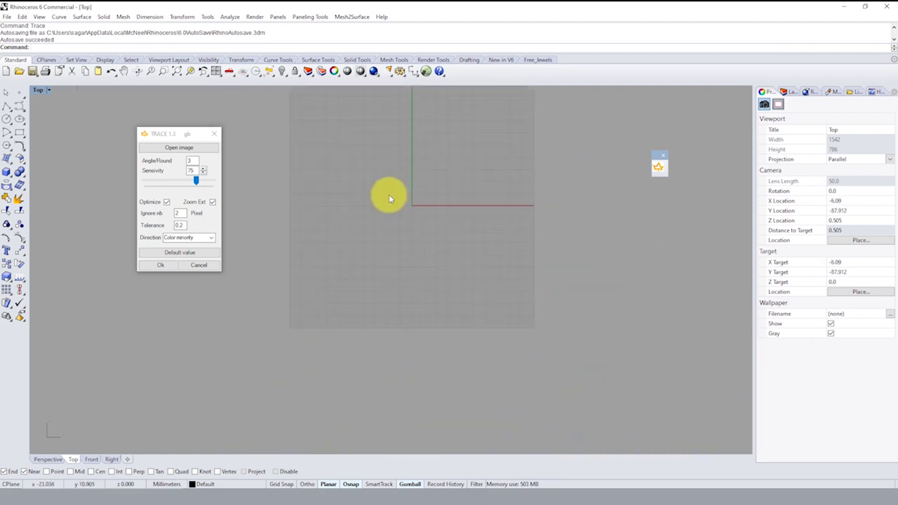
{"action": "left_click_drag", "start_coordinate": [199, 183], "coordinate": [198, 181]}
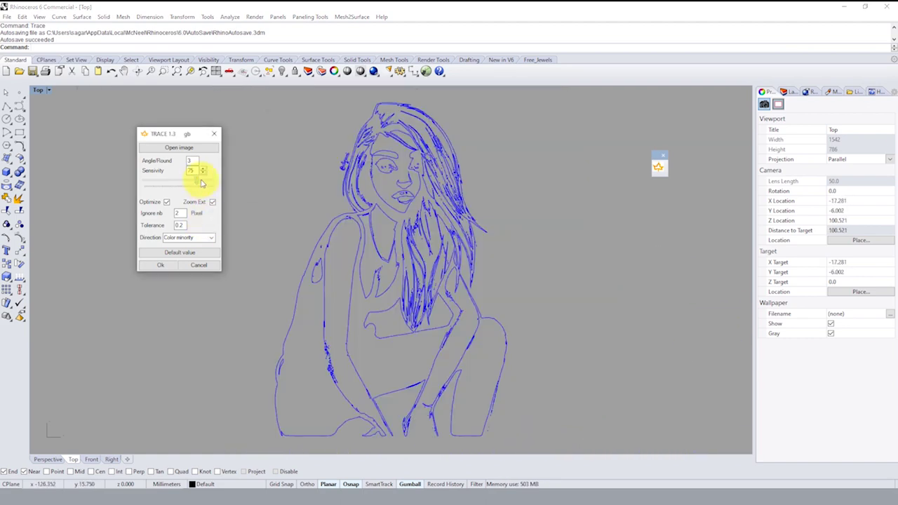
{"action": "scroll", "coordinate": [401, 228], "scroll_direction": "down", "scroll_amount": 3}
{"action": "scroll", "coordinate": [402, 228], "scroll_direction": "up", "scroll_amount": 2}
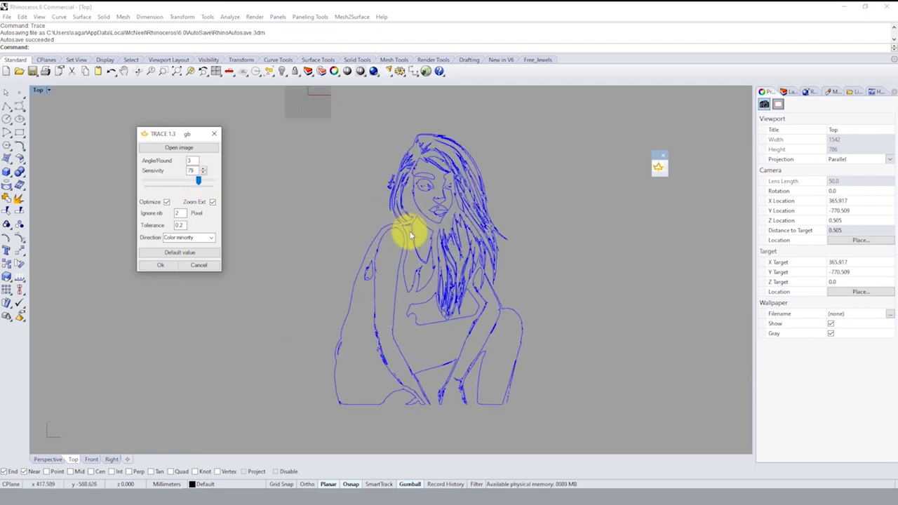
{"action": "scroll", "coordinate": [411, 230], "scroll_direction": "up", "scroll_amount": 2}
{"action": "scroll", "coordinate": [421, 206], "scroll_direction": "up", "scroll_amount": 2}
{"action": "scroll", "coordinate": [431, 204], "scroll_direction": "up", "scroll_amount": 2}
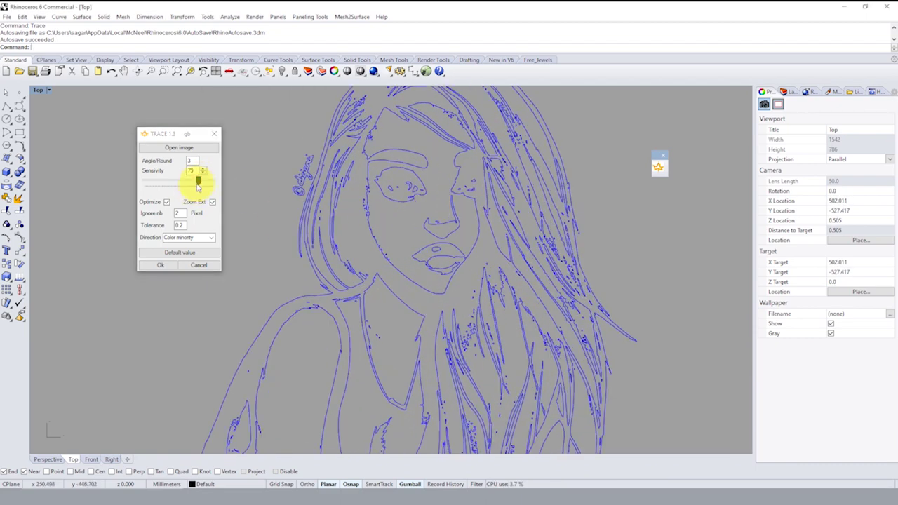
{"action": "mouse_move", "coordinate": [197, 181]}
{"action": "left_mouse_down"}
{"action": "mouse_move", "coordinate": [172, 179]}
{"action": "mouse_move", "coordinate": [202, 180]}
{"action": "mouse_move", "coordinate": [192, 183]}
{"action": "left_mouse_up"}
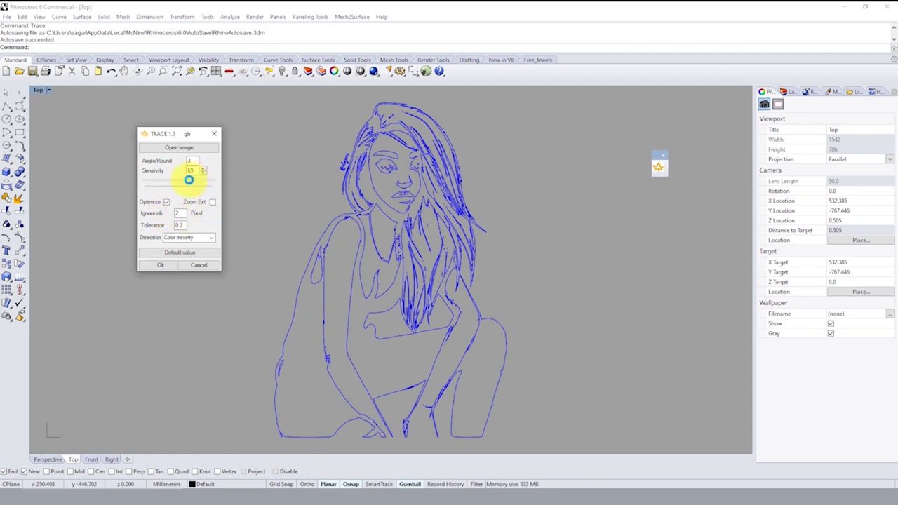
{"action": "left_click_drag", "start_coordinate": [188, 180], "coordinate": [194, 184]}
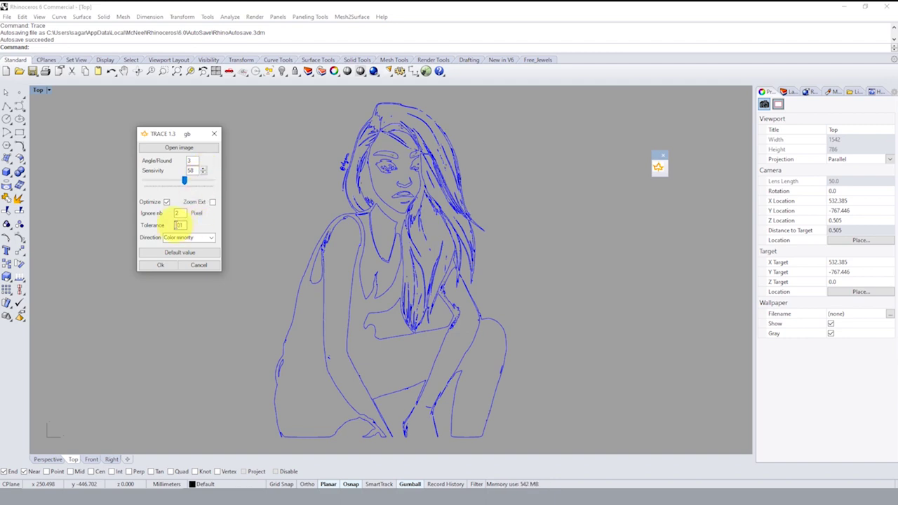
{"action": "scroll", "coordinate": [393, 225], "scroll_direction": "up", "scroll_amount": 5}
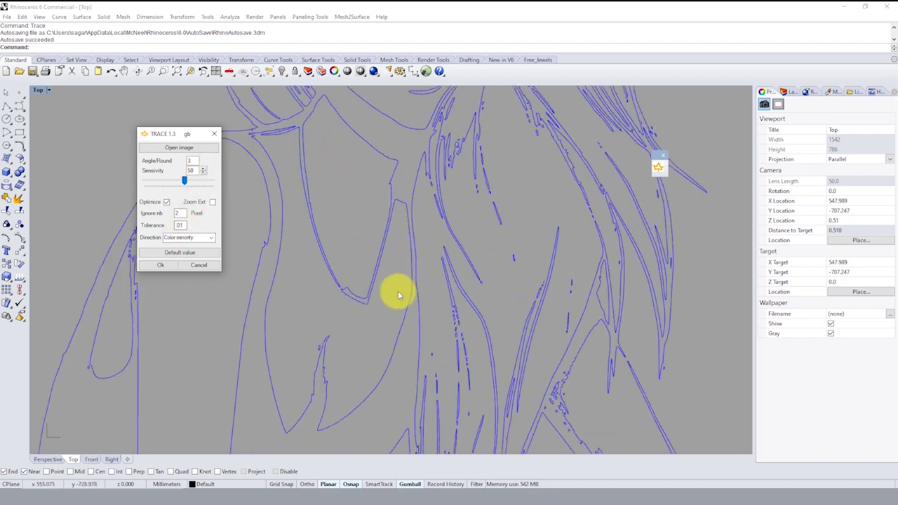
- Accept the trace as curves and check one traced hair curve
{"action": "left_click", "coordinate": [161, 265]}
{"action": "scroll", "coordinate": [420, 260], "scroll_direction": "down", "scroll_amount": 5}
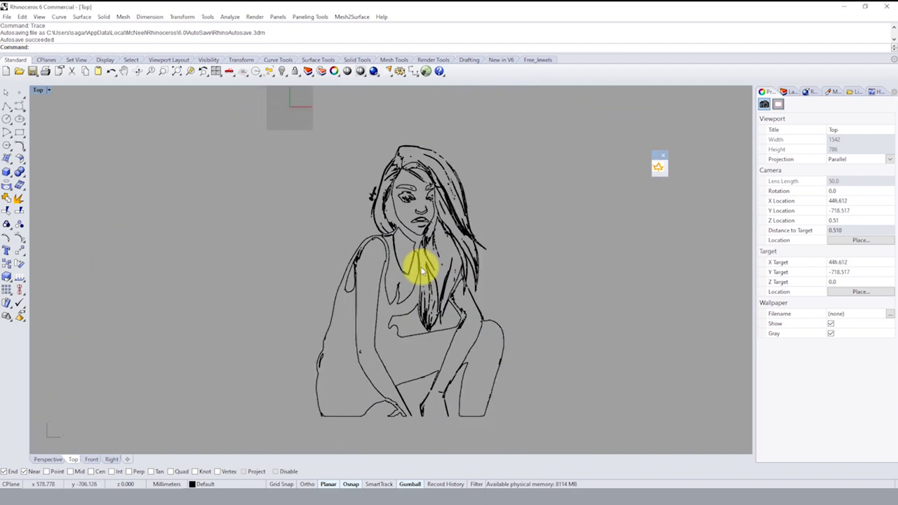
{"action": "scroll", "coordinate": [452, 177], "scroll_direction": "up", "scroll_amount": 2}
{"action": "left_click", "coordinate": [453, 177]}
{"action": "scroll", "coordinate": [517, 184], "scroll_direction": "down", "scroll_amount": 3}
{"action": "key", "text": "Escape"}
{"action": "scroll", "coordinate": [445, 234], "scroll_direction": "down", "scroll_amount": 2}
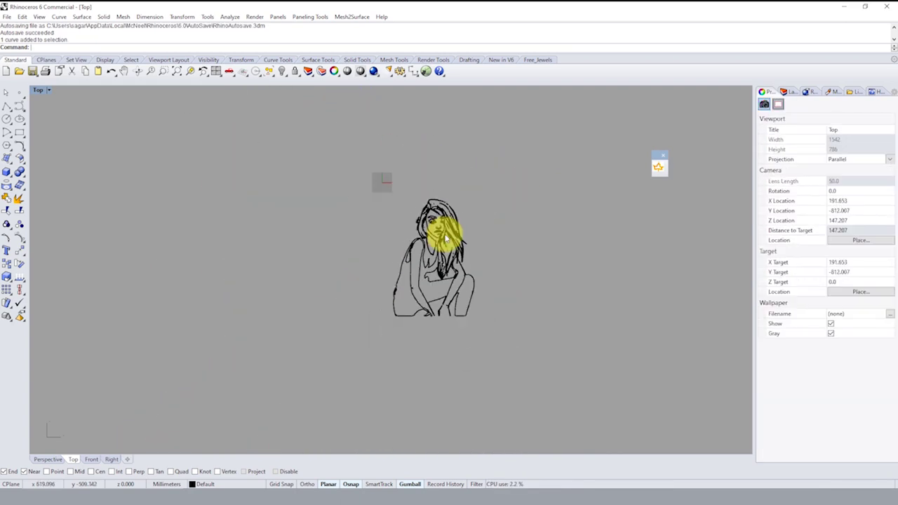
{"action": "scroll", "coordinate": [521, 257], "scroll_direction": "up", "scroll_amount": 4}
- Select all the traced curves, including the last remaining one, and delete them
{"action": "left_click_drag", "start_coordinate": [521, 257], "coordinate": [287, 315]}
{"action": "scroll", "coordinate": [469, 138], "scroll_direction": "down", "scroll_amount": 2}
{"action": "left_click_drag", "start_coordinate": [468, 129], "coordinate": [164, 391]}
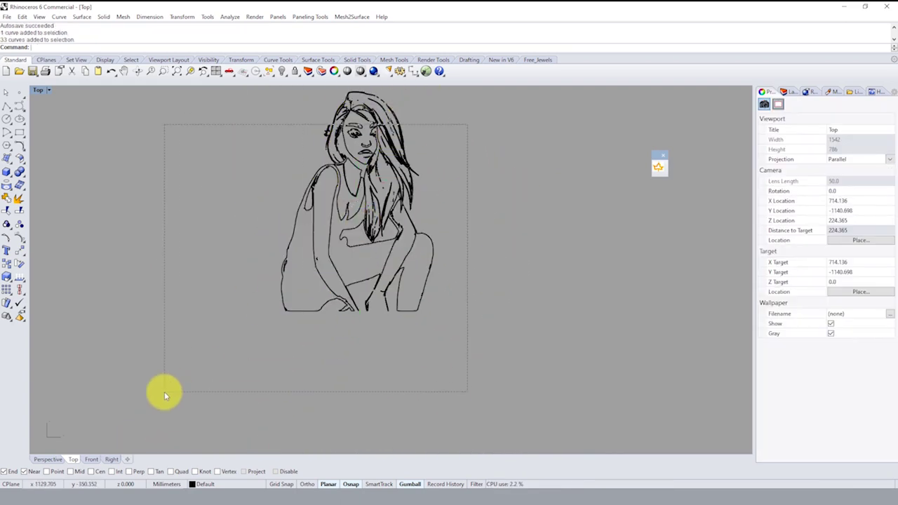
{"action": "right_click_drag", "start_coordinate": [380, 131], "coordinate": [381, 212]}
{"action": "left_click", "coordinate": [436, 156]}
{"action": "left_click", "coordinate": [318, 250]}
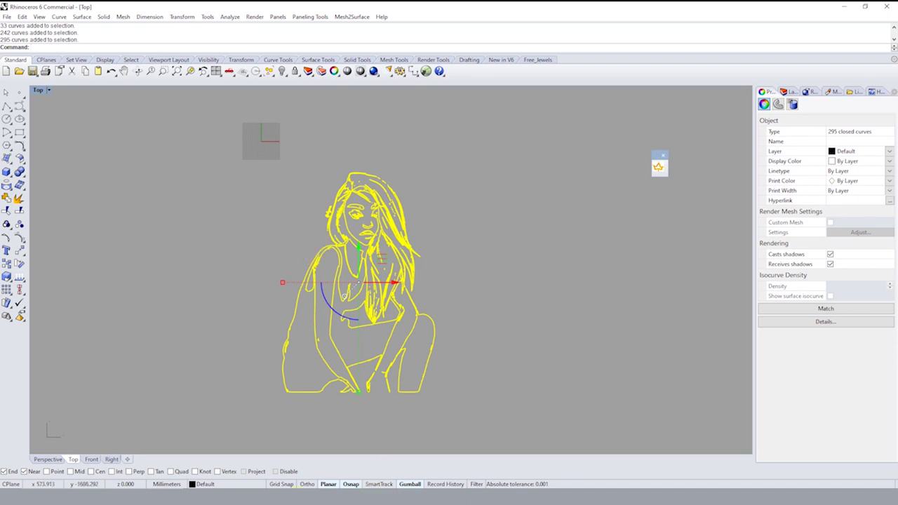
{"action": "left_click", "coordinate": [467, 152], "text": "shift"}
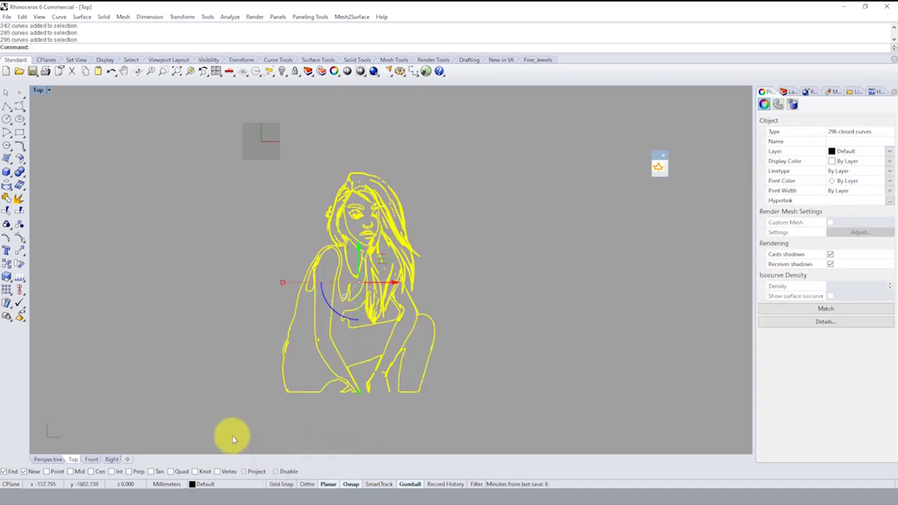
{"action": "key", "text": "Delete"}
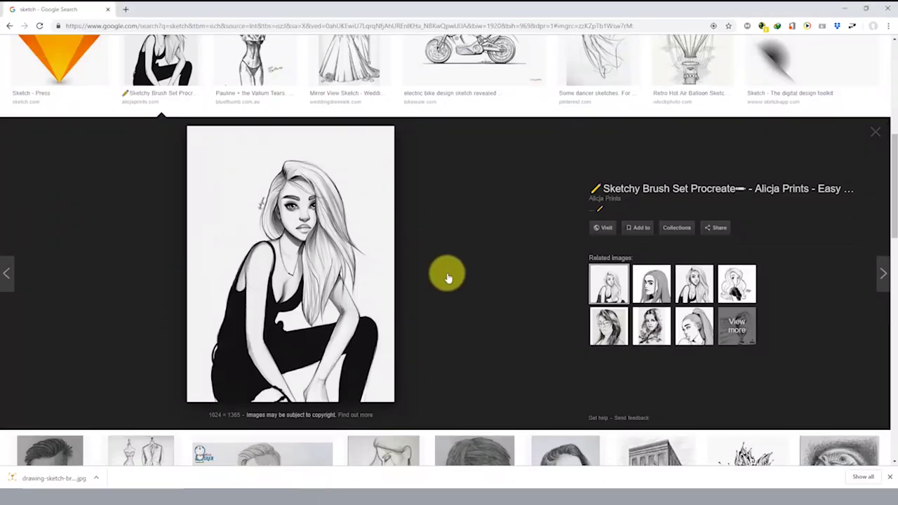
- Find and preview the Shoulder Joint anatomy sketch in the results
{"action": "scroll", "coordinate": [445, 273], "scroll_direction": "down", "scroll_amount": 5}
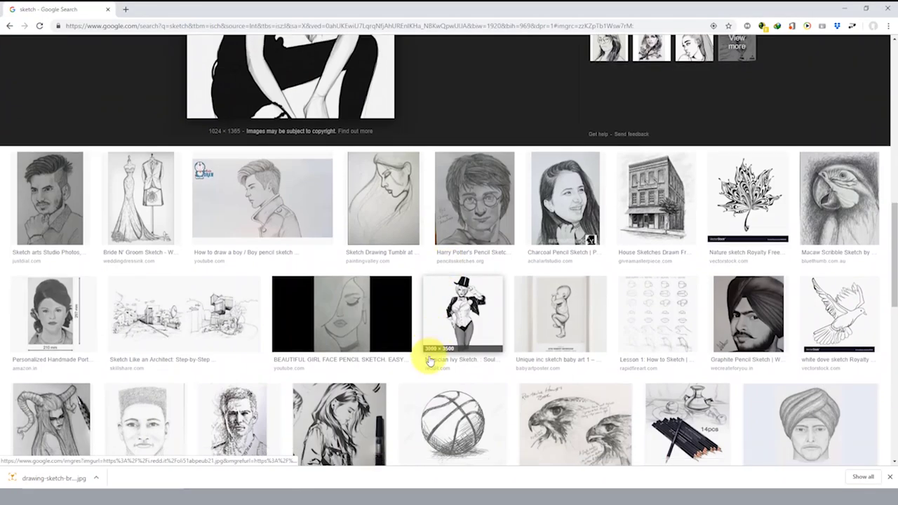
{"action": "scroll", "coordinate": [430, 357], "scroll_direction": "down", "scroll_amount": 5}
{"action": "scroll", "coordinate": [393, 347], "scroll_direction": "down", "scroll_amount": 5}
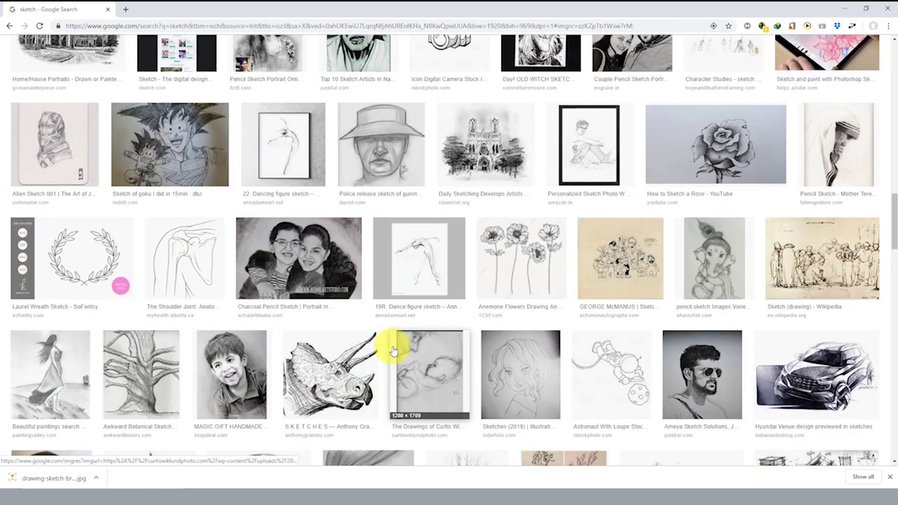
{"action": "left_click", "coordinate": [181, 259]}
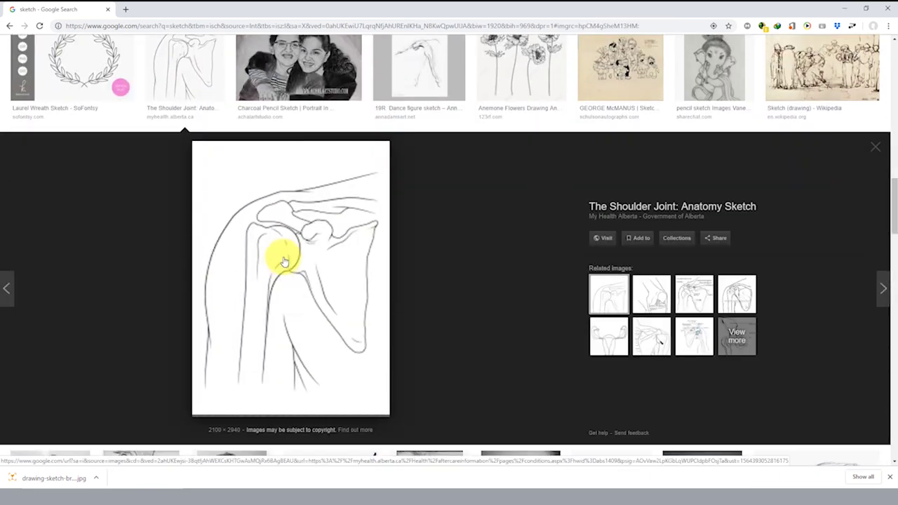
{"action": "scroll", "coordinate": [317, 288], "scroll_direction": "down", "scroll_amount": 1}
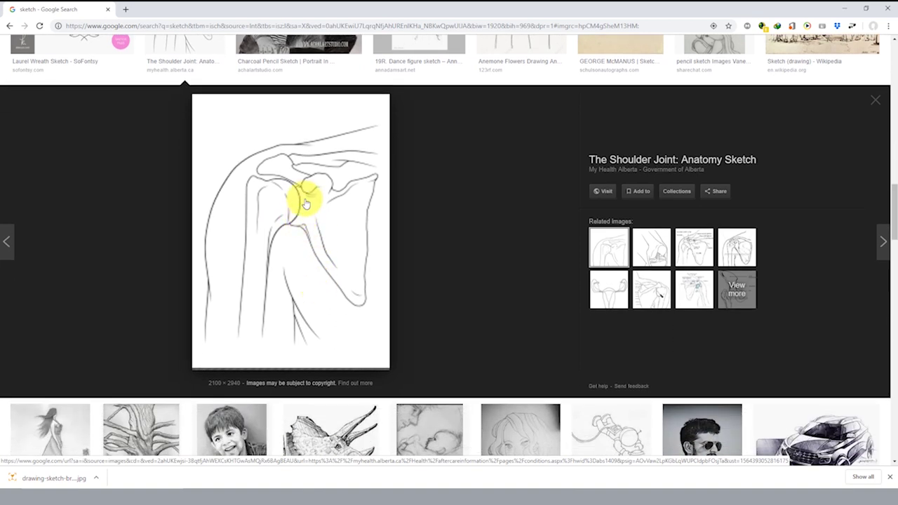
{"action": "right_click", "coordinate": [306, 203]}
{"action": "left_click", "coordinate": [482, 232]}
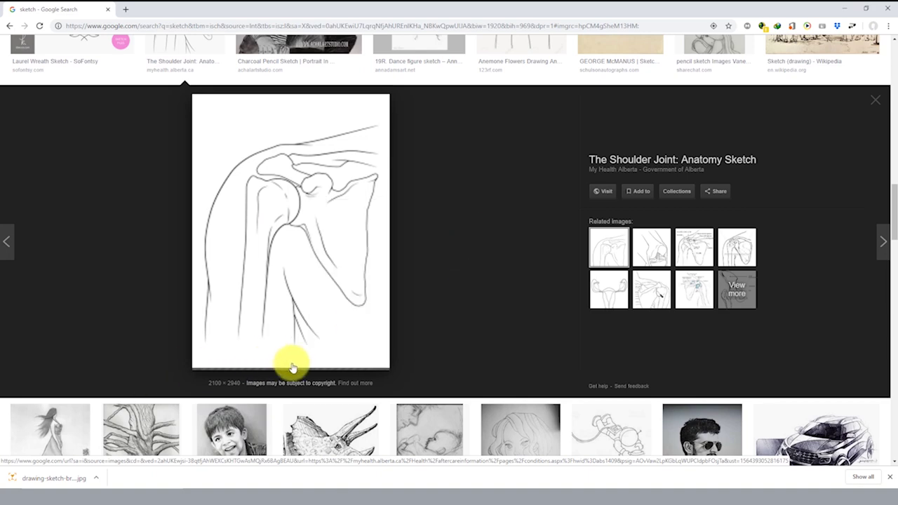
- Save the shoulder sketch image to the Desktop as images.png
{"action": "scroll", "coordinate": [260, 252], "scroll_direction": "up", "scroll_amount": 1}
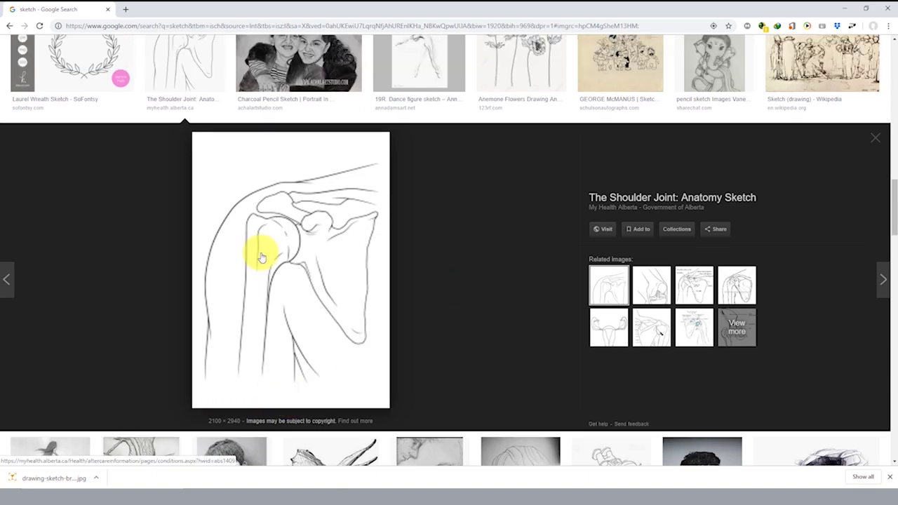
{"action": "right_click", "coordinate": [280, 261]}
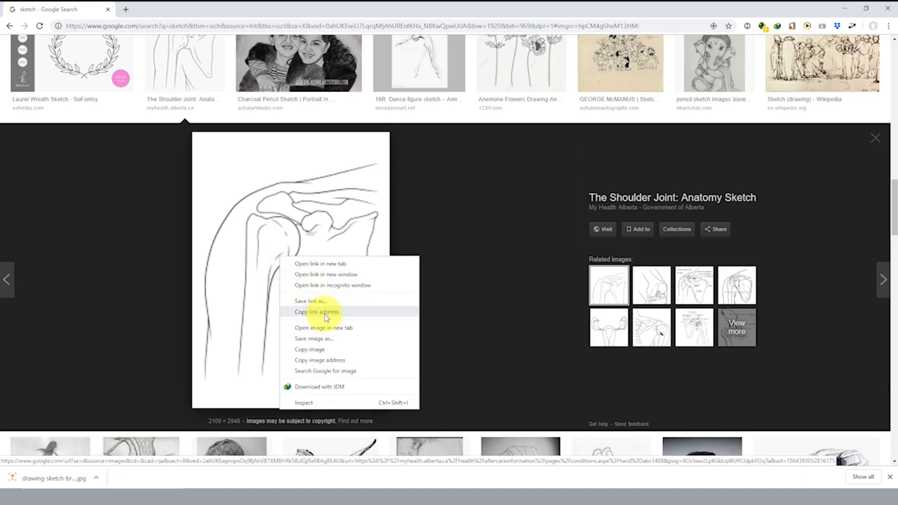
{"action": "left_click", "coordinate": [329, 339]}
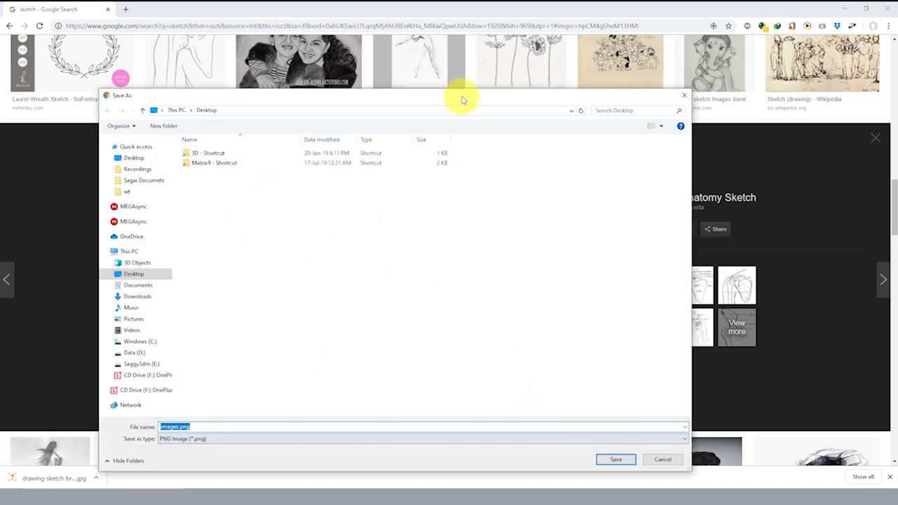
{"action": "left_click_drag", "start_coordinate": [460, 96], "coordinate": [441, 54]}
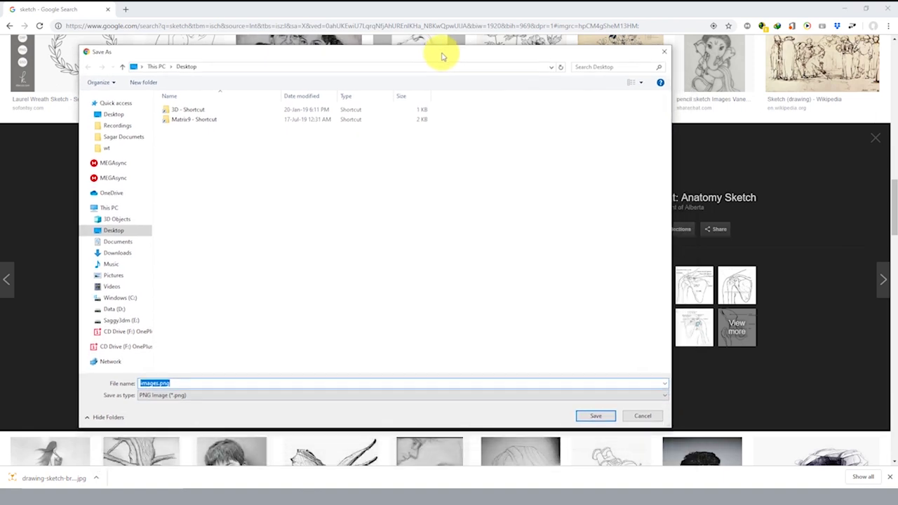
{"action": "left_click", "coordinate": [598, 416]}
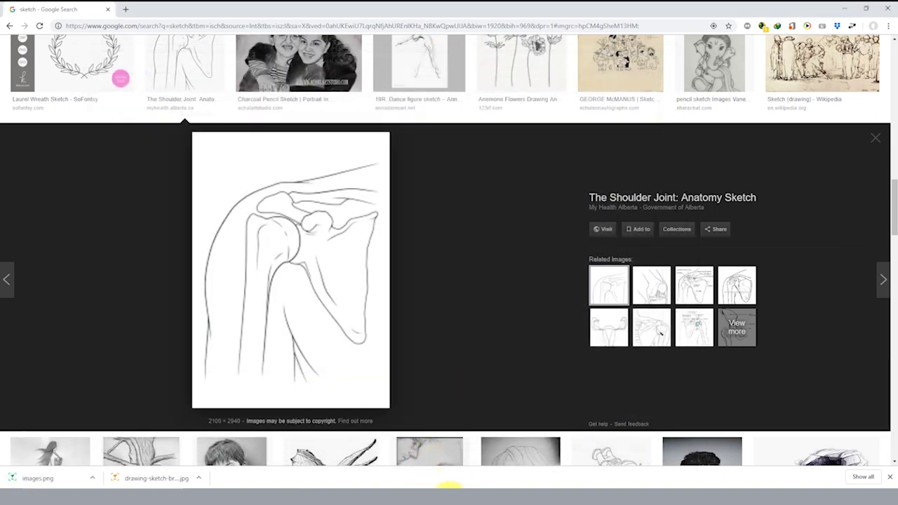
- Back in Rhino, load images.png into the Trace plugin
{"action": "left_click", "coordinate": [447, 483]}
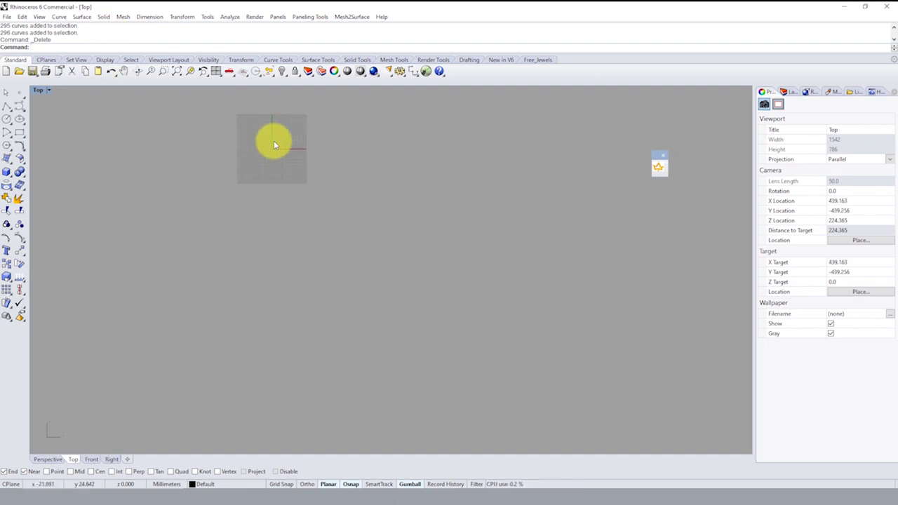
{"action": "scroll", "coordinate": [226, 128], "scroll_direction": "up", "scroll_amount": 3}
{"action": "scroll", "coordinate": [297, 232], "scroll_direction": "up", "scroll_amount": 3}
{"action": "scroll", "coordinate": [306, 217], "scroll_direction": "up", "scroll_amount": 2}
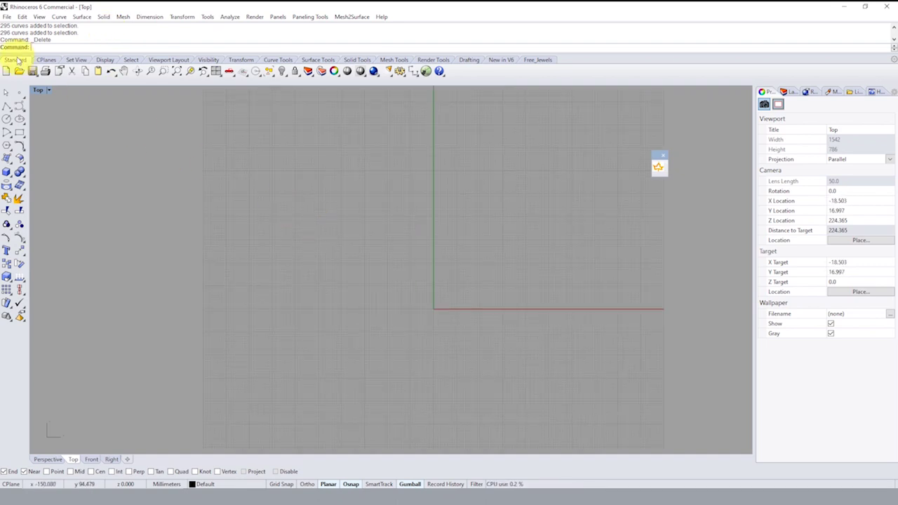
{"action": "left_click", "coordinate": [658, 166]}
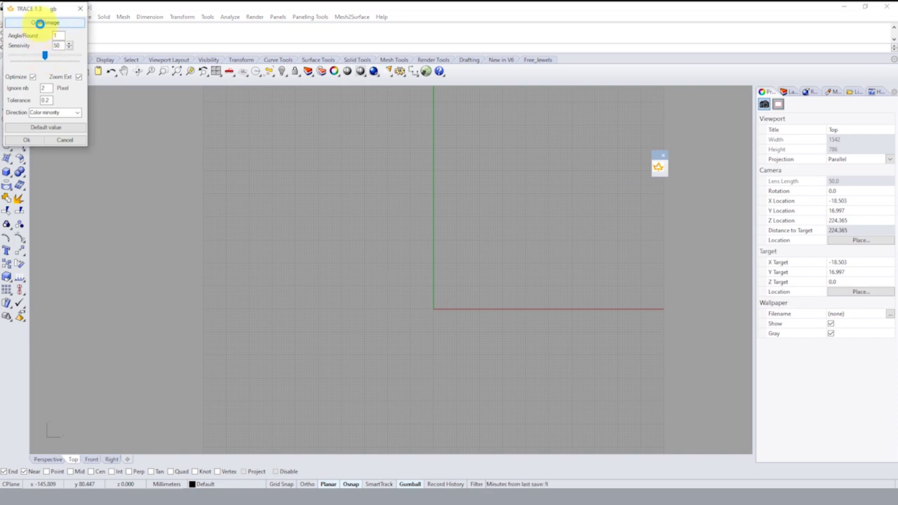
{"action": "left_click", "coordinate": [40, 23]}
{"action": "left_click", "coordinate": [107, 100]}
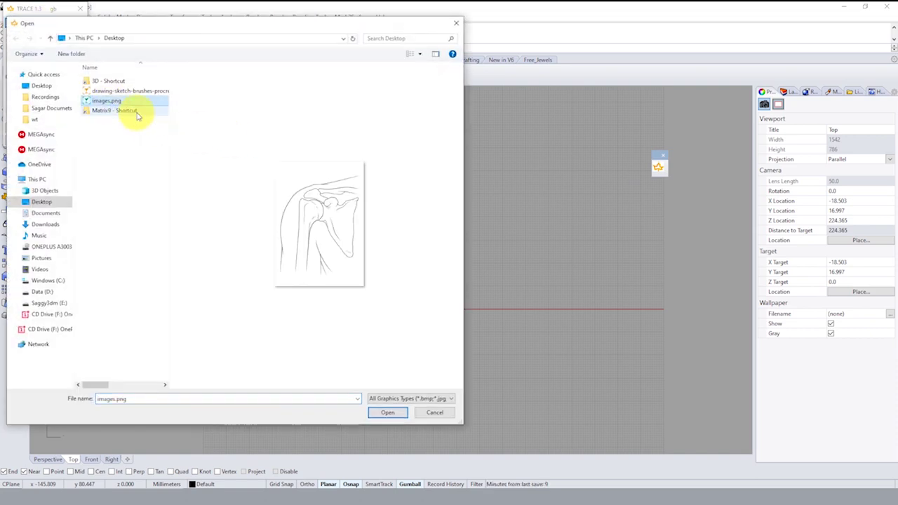
{"action": "left_click", "coordinate": [387, 412]}
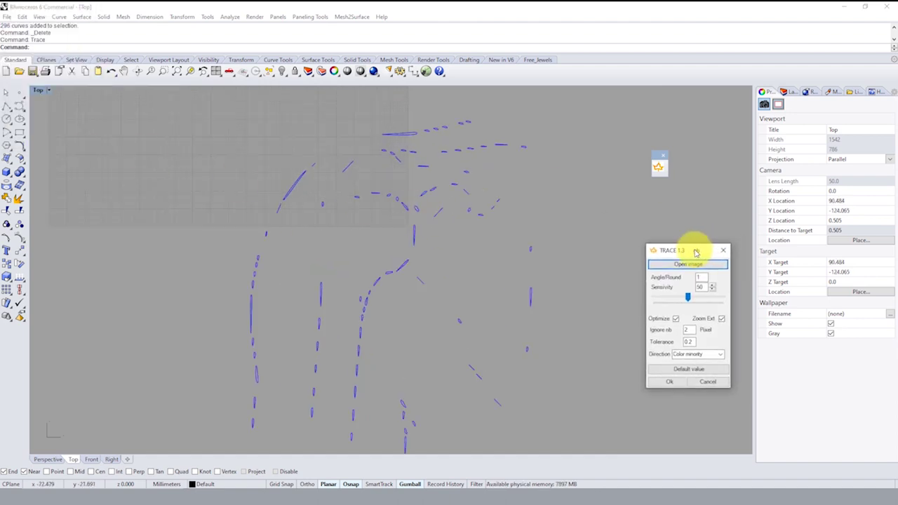
{"action": "left_click_drag", "start_coordinate": [54, 11], "coordinate": [666, 229]}
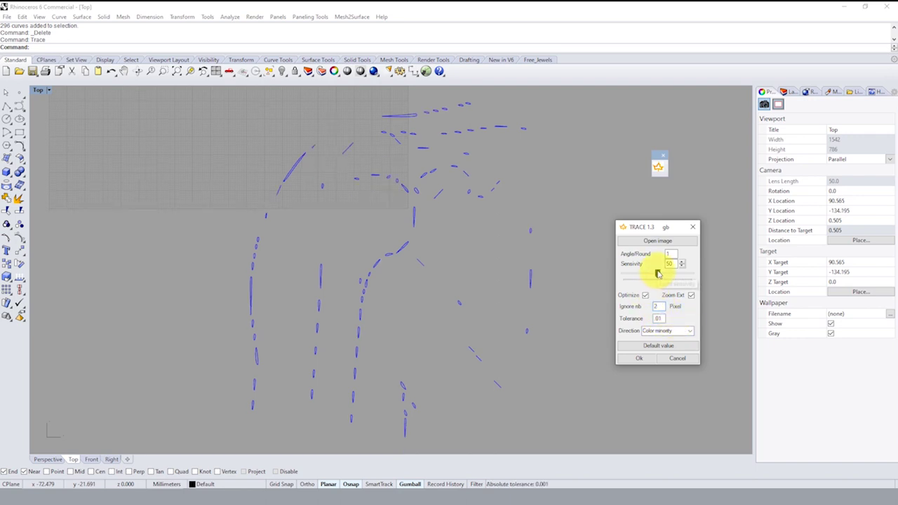
- Raise the trace Sensitivity to 100 so the shoulder outlines join up
{"action": "left_click_drag", "start_coordinate": [657, 272], "coordinate": [678, 274]}
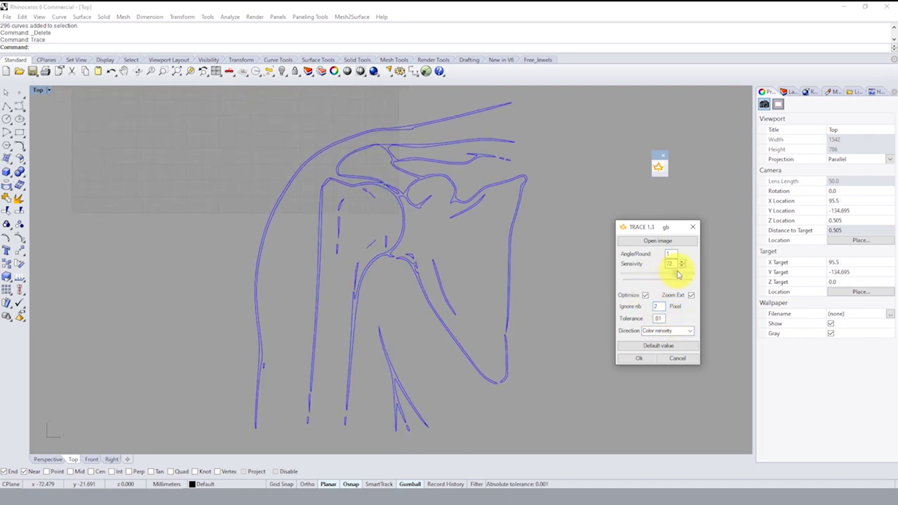
{"action": "left_click_drag", "start_coordinate": [679, 274], "coordinate": [696, 271]}
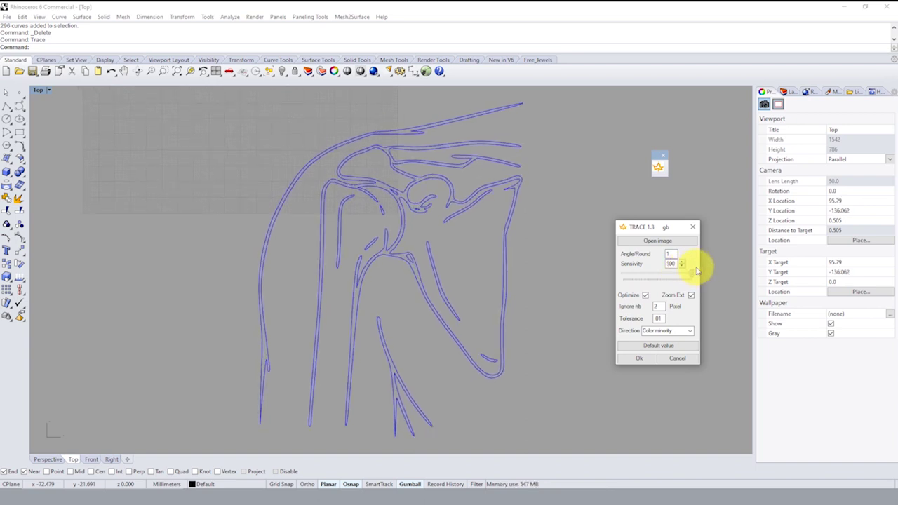
{"action": "scroll", "coordinate": [491, 323], "scroll_direction": "down", "scroll_amount": 2}
{"action": "scroll", "coordinate": [470, 253], "scroll_direction": "down", "scroll_amount": 2}
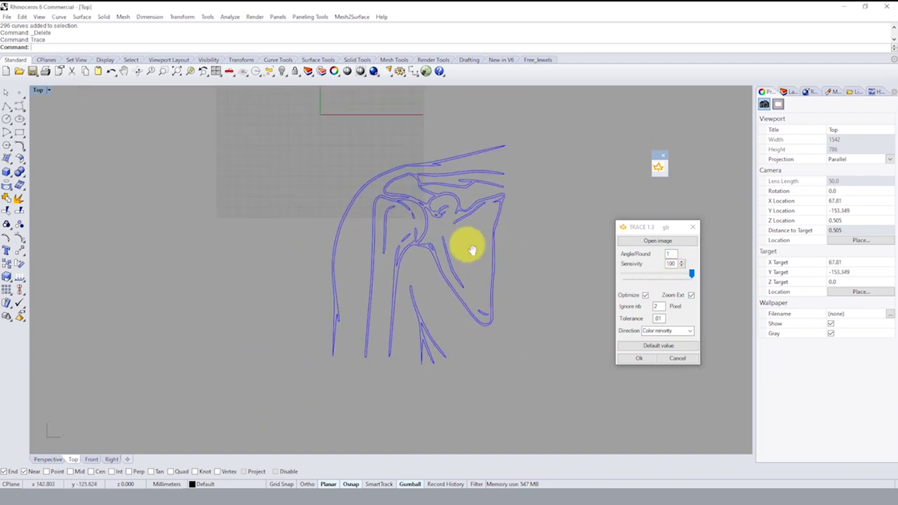
{"action": "scroll", "coordinate": [463, 281], "scroll_direction": "down", "scroll_amount": 1}
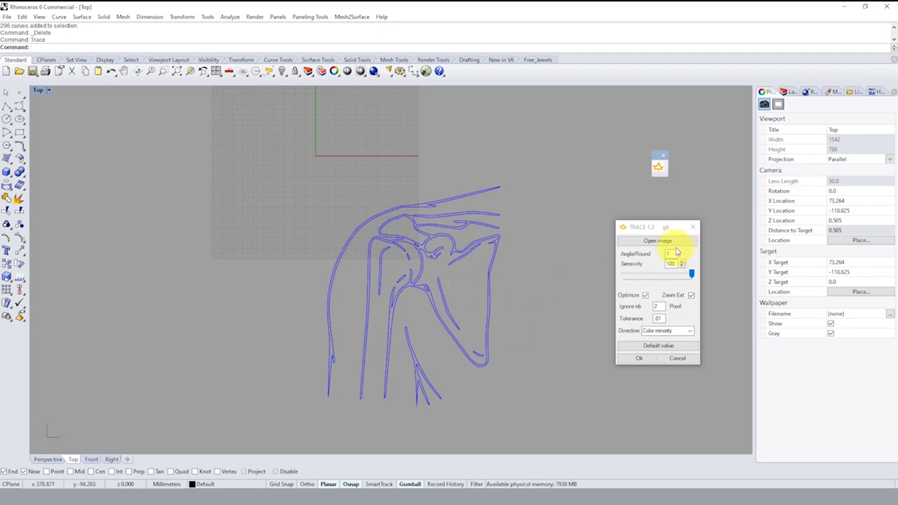
- Accept the shoulder trace as black curves and select a couple of them
{"action": "left_click", "coordinate": [640, 358]}
{"action": "scroll", "coordinate": [461, 245], "scroll_direction": "up", "scroll_amount": 2}
{"action": "scroll", "coordinate": [447, 265], "scroll_direction": "down", "scroll_amount": 5}
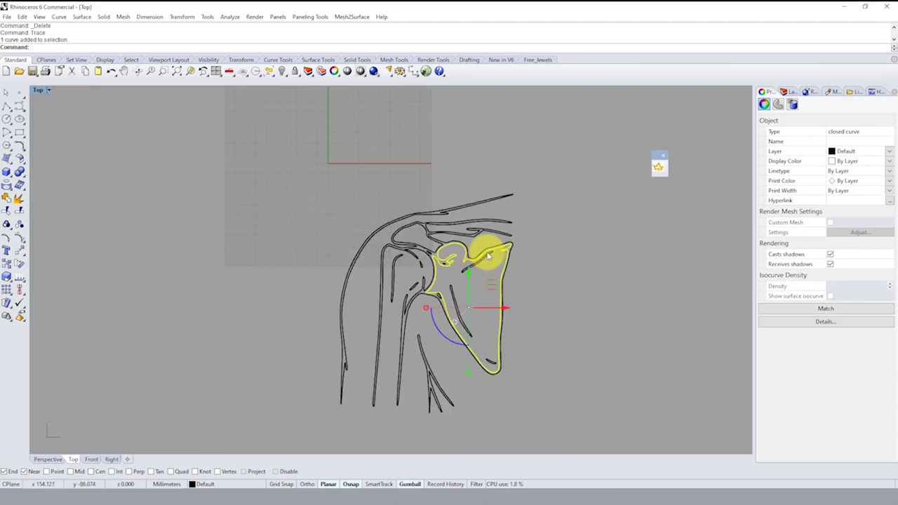
{"action": "left_click", "coordinate": [435, 286]}
{"action": "left_click", "coordinate": [412, 280]}
{"action": "scroll", "coordinate": [449, 259], "scroll_direction": "up", "scroll_amount": 3}
- Inspect the traced curves around the shoulder top, acromion and scapula
{"action": "left_click", "coordinate": [457, 241]}
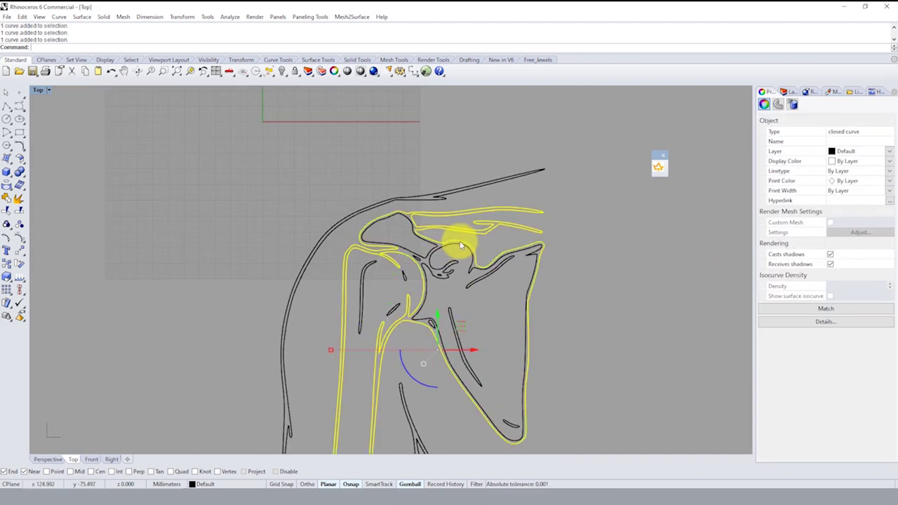
{"action": "left_click", "coordinate": [421, 245]}
{"action": "left_click", "coordinate": [431, 242]}
{"action": "scroll", "coordinate": [463, 259], "scroll_direction": "down", "scroll_amount": 3}
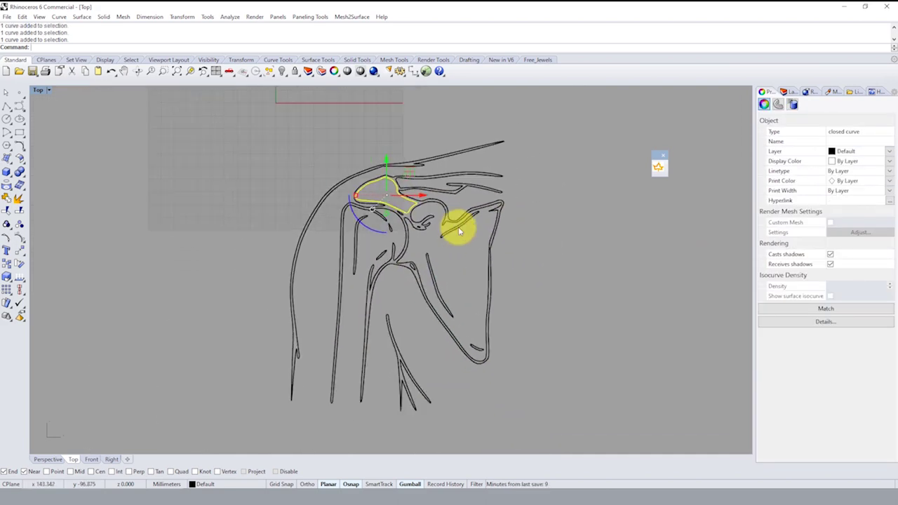
{"action": "scroll", "coordinate": [491, 246], "scroll_direction": "down", "scroll_amount": 2}
{"action": "left_click", "coordinate": [519, 238]}
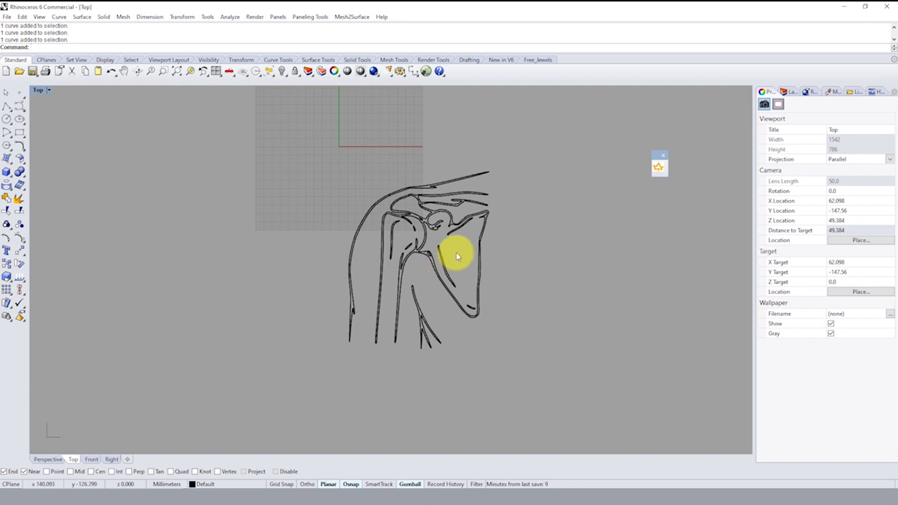
{"action": "scroll", "coordinate": [456, 255], "scroll_direction": "up", "scroll_amount": 1}
{"action": "scroll", "coordinate": [405, 244], "scroll_direction": "up", "scroll_amount": 1}
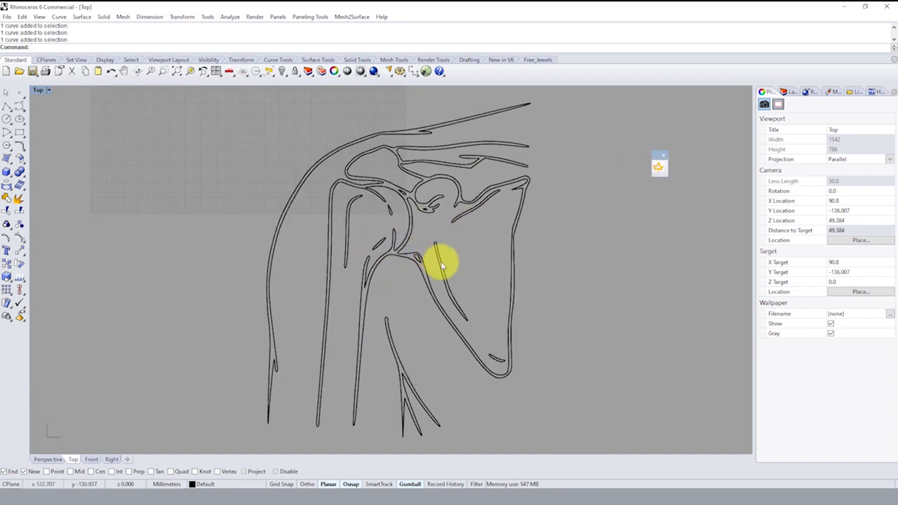
{"action": "left_click", "coordinate": [440, 261]}
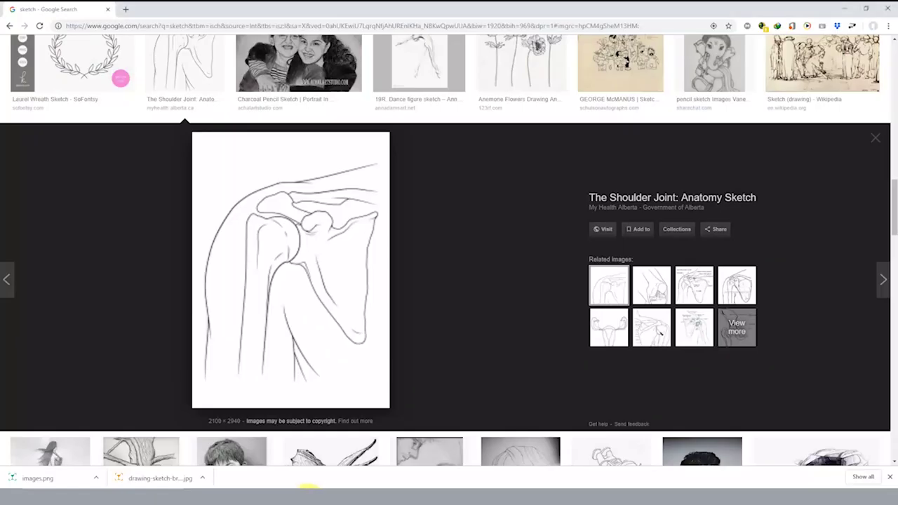
- Run a Google Images search for 'jewellery sketch'
{"action": "scroll", "coordinate": [155, 112], "scroll_direction": "up", "scroll_amount": 10}
{"action": "scroll", "coordinate": [151, 119], "scroll_direction": "up", "scroll_amount": 5}
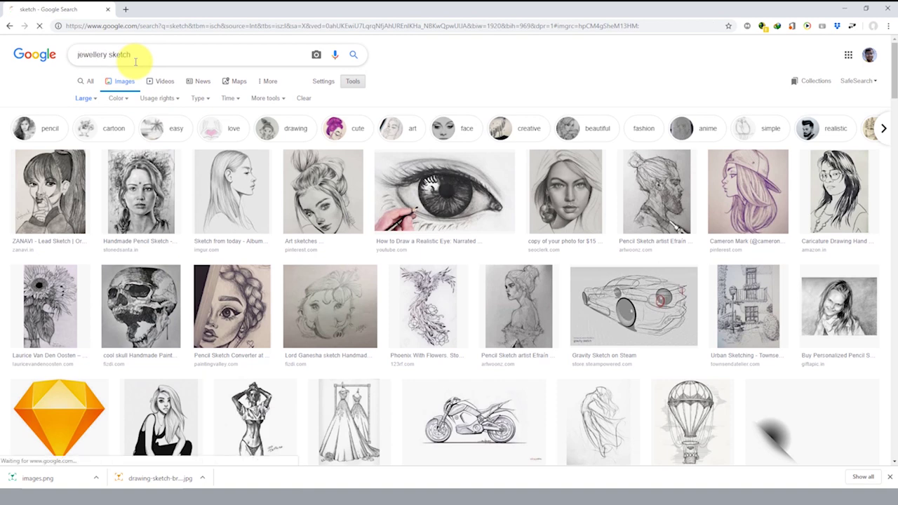
{"action": "left_click", "coordinate": [137, 61]}
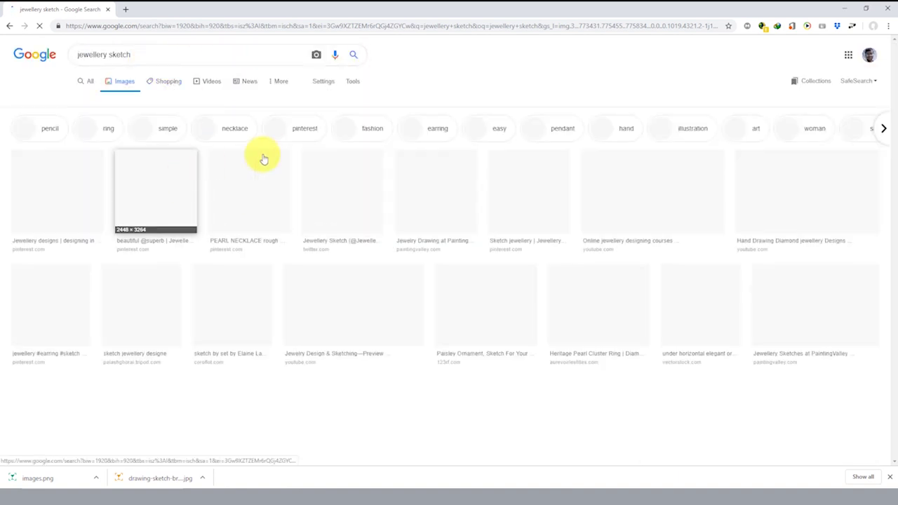
- Scroll through the Large 'jewellery sketch' image results looking for a paisley ornament
{"action": "scroll", "coordinate": [261, 297], "scroll_direction": "down", "scroll_amount": 2}
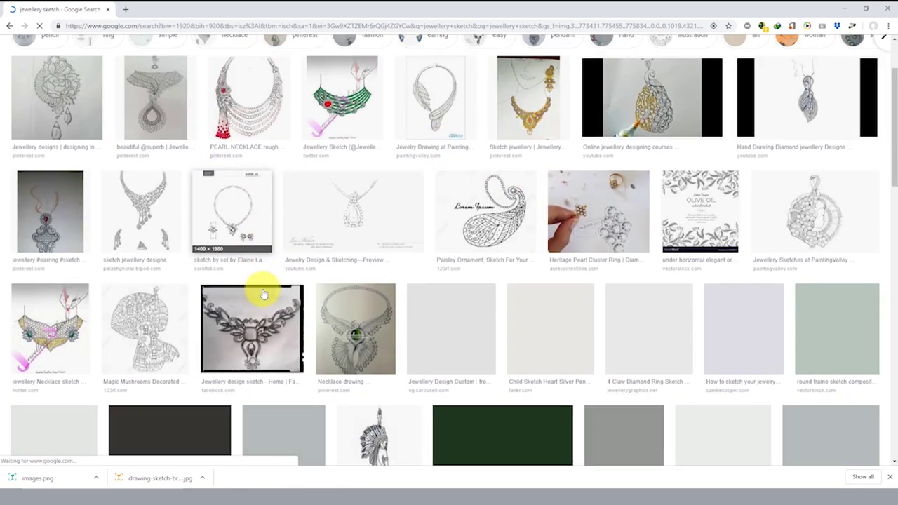
{"action": "scroll", "coordinate": [414, 304], "scroll_direction": "down", "scroll_amount": 1}
{"action": "scroll", "coordinate": [415, 304], "scroll_direction": "down", "scroll_amount": 2}
{"action": "scroll", "coordinate": [424, 309], "scroll_direction": "down", "scroll_amount": 1}
{"action": "scroll", "coordinate": [425, 310], "scroll_direction": "down", "scroll_amount": 2}
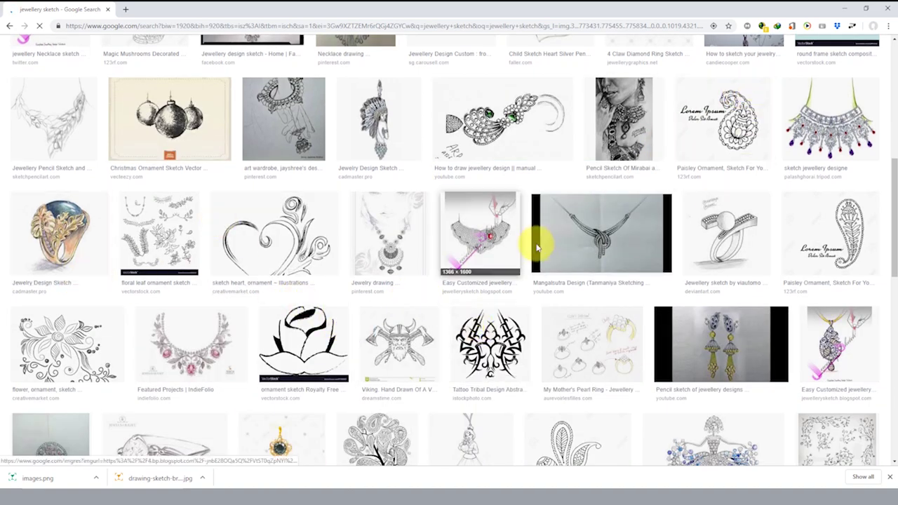
{"action": "scroll", "coordinate": [729, 242], "scroll_direction": "down", "scroll_amount": 1}
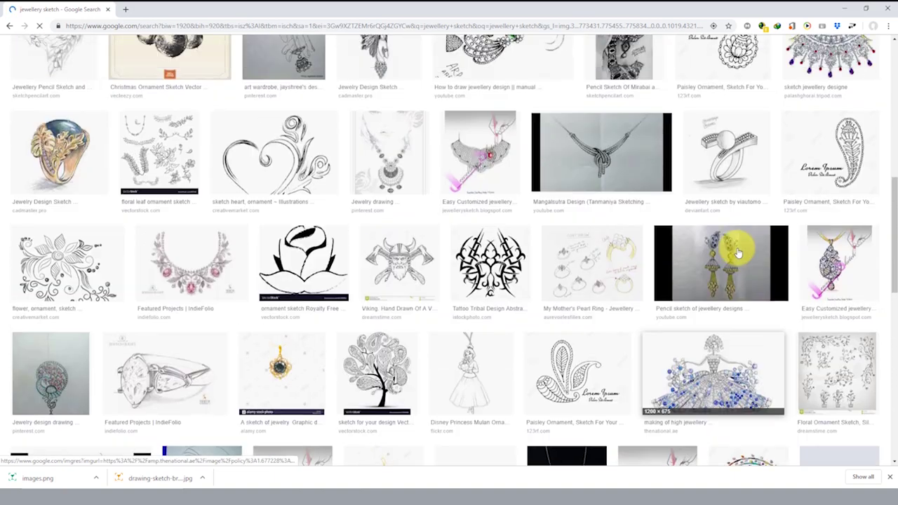
{"action": "scroll", "coordinate": [807, 225], "scroll_direction": "up", "scroll_amount": 1}
{"action": "scroll", "coordinate": [772, 312], "scroll_direction": "down", "scroll_amount": 2}
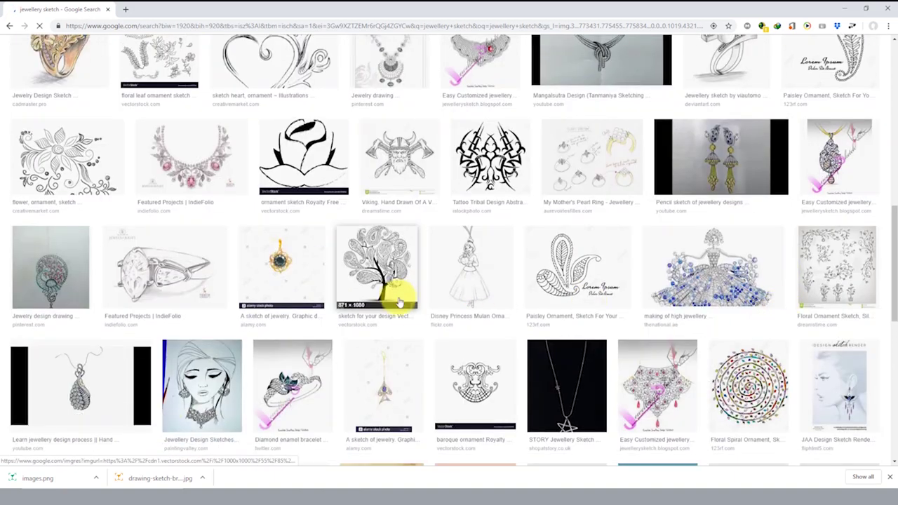
{"action": "scroll", "coordinate": [421, 315], "scroll_direction": "down", "scroll_amount": 2}
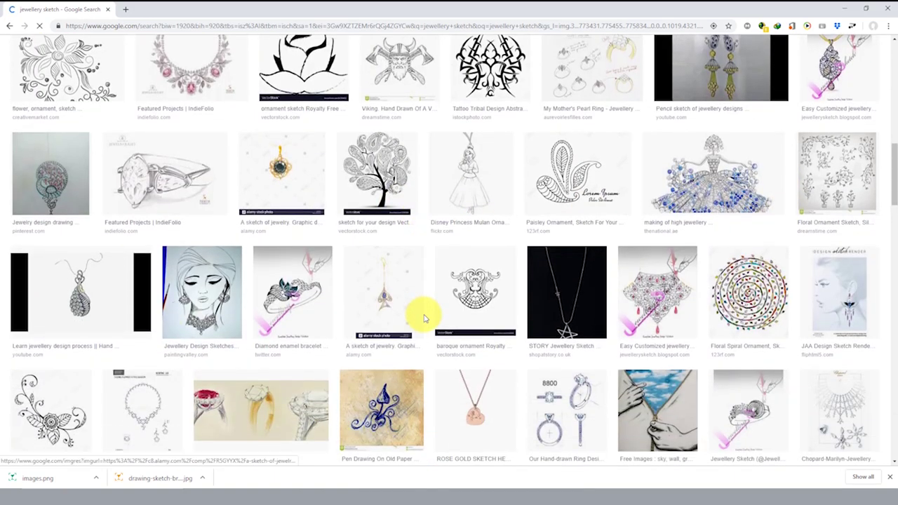
{"action": "scroll", "coordinate": [547, 253], "scroll_direction": "up", "scroll_amount": 5}
{"action": "scroll", "coordinate": [596, 231], "scroll_direction": "up", "scroll_amount": 2}
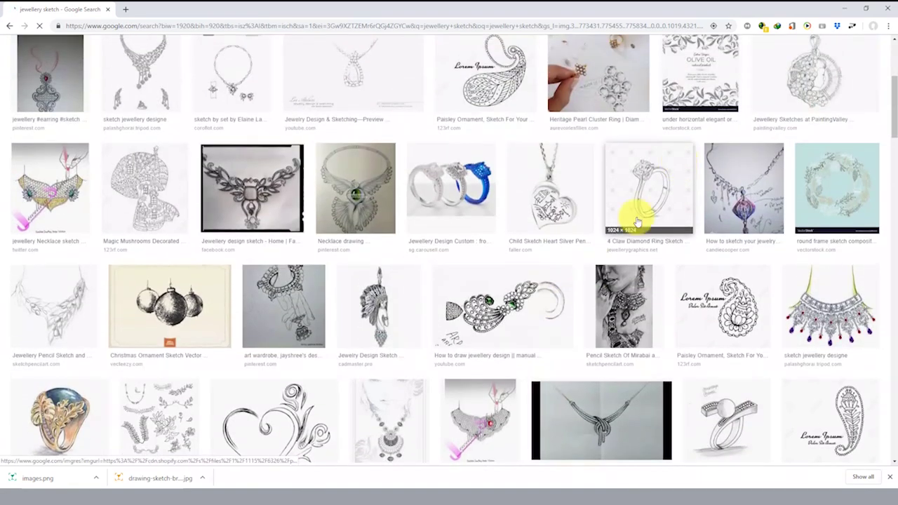
{"action": "scroll", "coordinate": [519, 216], "scroll_direction": "up", "scroll_amount": 3}
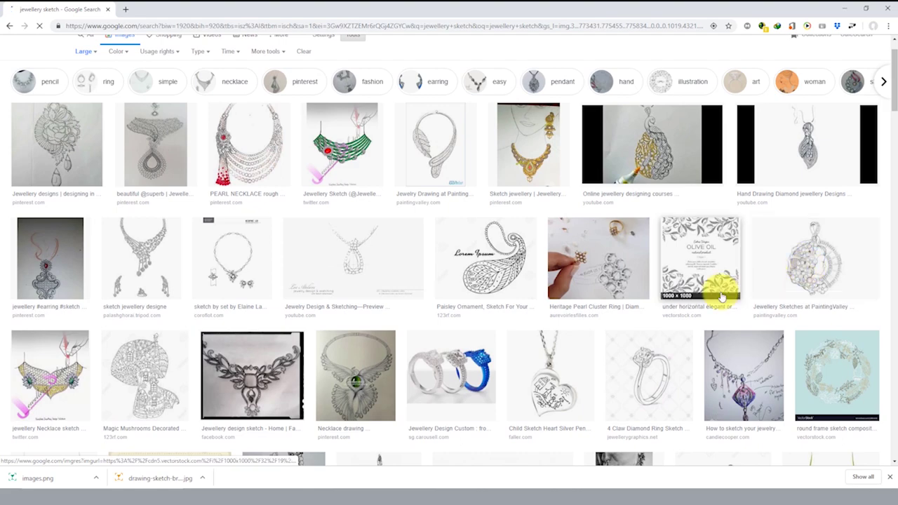
{"action": "scroll", "coordinate": [723, 297], "scroll_direction": "down", "scroll_amount": 4}
{"action": "scroll", "coordinate": [723, 297], "scroll_direction": "down", "scroll_amount": 4}
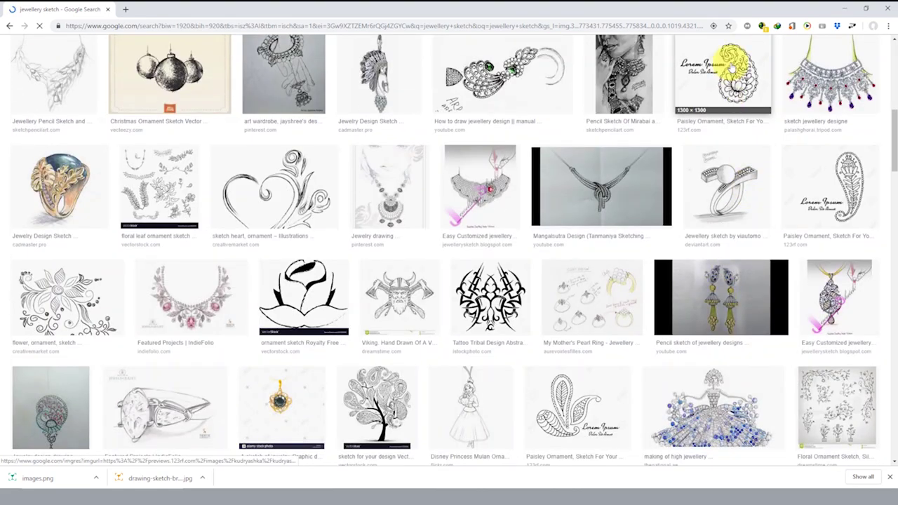
- Preview the Paisley Ornament sketch and save the image to the Desktop
{"action": "left_click", "coordinate": [732, 68]}
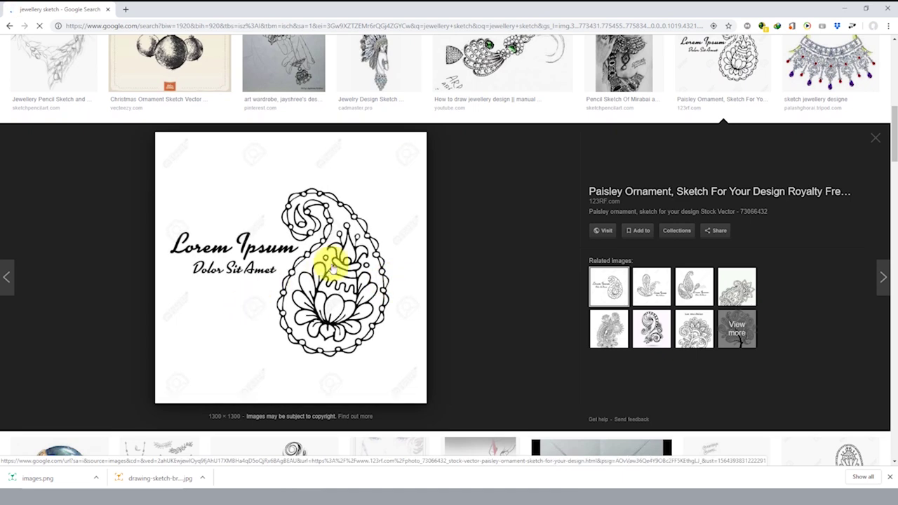
{"action": "right_click", "coordinate": [335, 265]}
{"action": "left_click", "coordinate": [395, 344]}
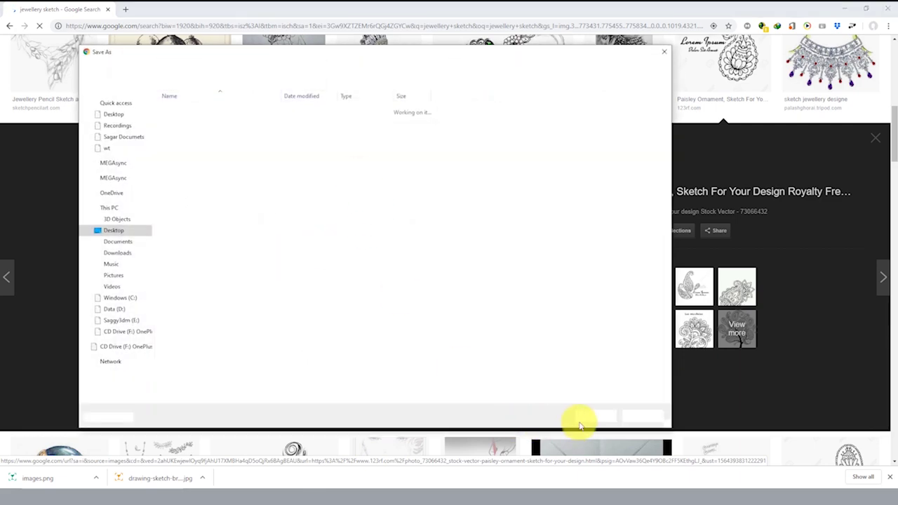
{"action": "left_click", "coordinate": [590, 417]}
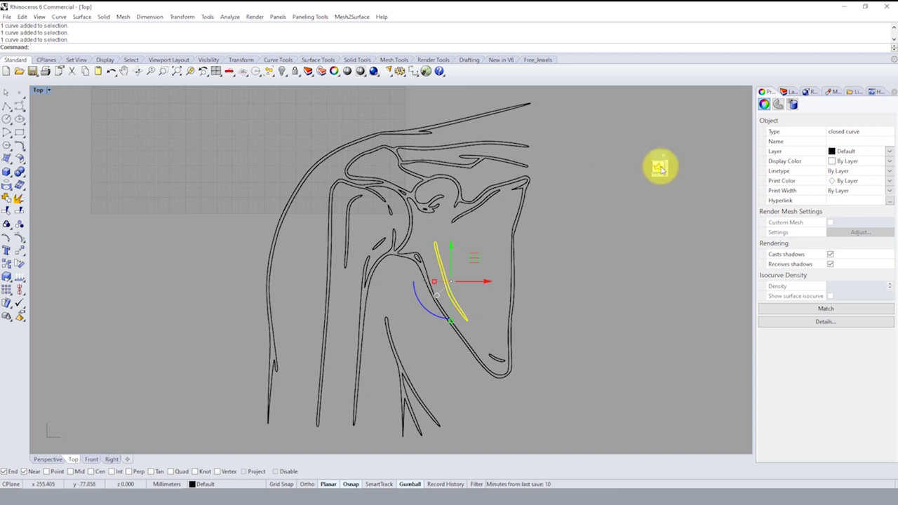
- Select all the old traced curves and delete them
{"action": "scroll", "coordinate": [469, 242], "scroll_direction": "down", "scroll_amount": 5}
{"action": "key", "text": "ctrl+a"}
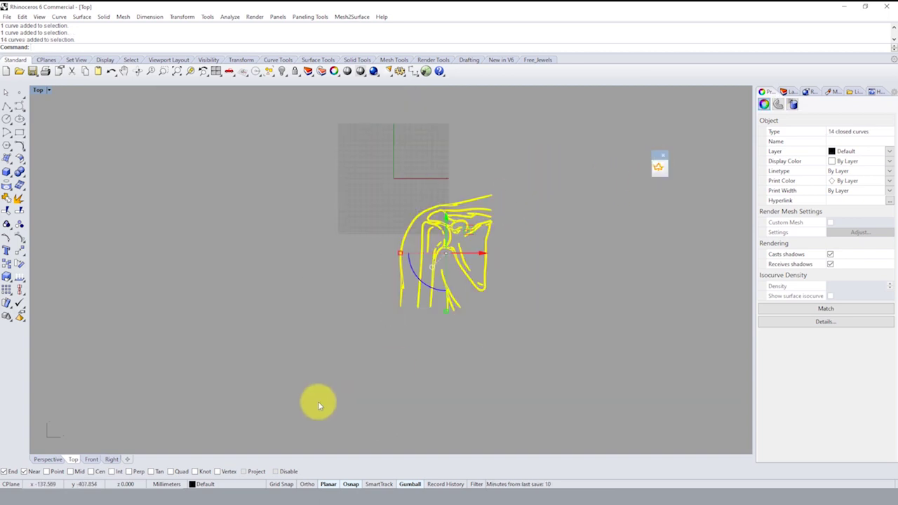
{"action": "key", "text": "Delete"}
{"action": "scroll", "coordinate": [360, 150], "scroll_direction": "up", "scroll_amount": 5}
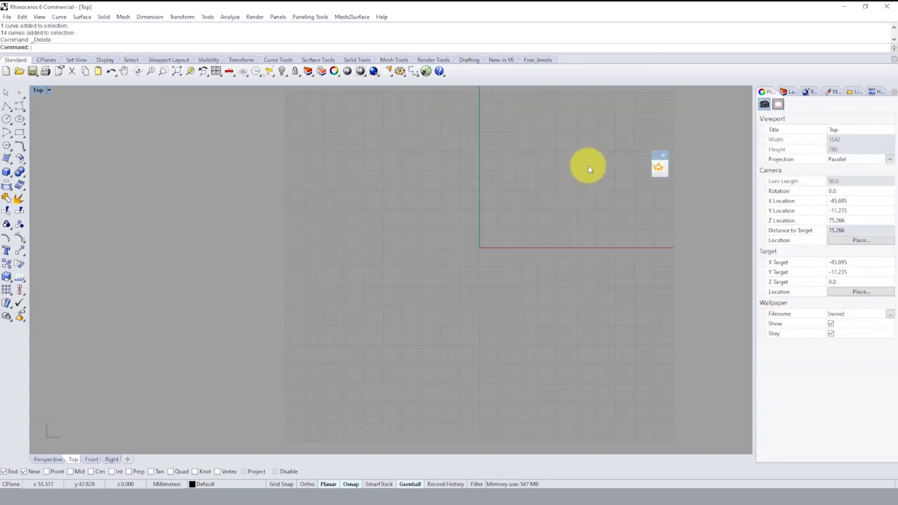
- Trace the saved paisley ornament image with the Trace plugin and recentre the view
{"action": "left_click", "coordinate": [658, 166]}
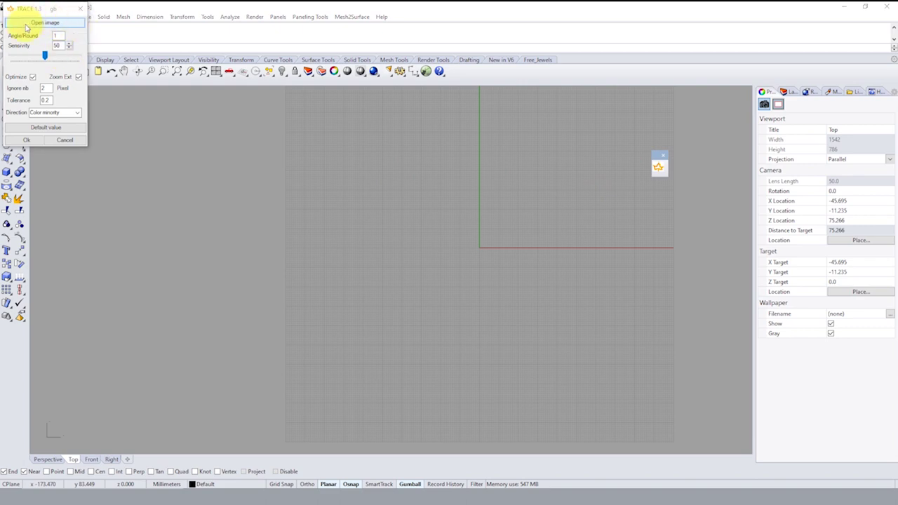
{"action": "left_click", "coordinate": [21, 18]}
{"action": "left_click", "coordinate": [105, 90]}
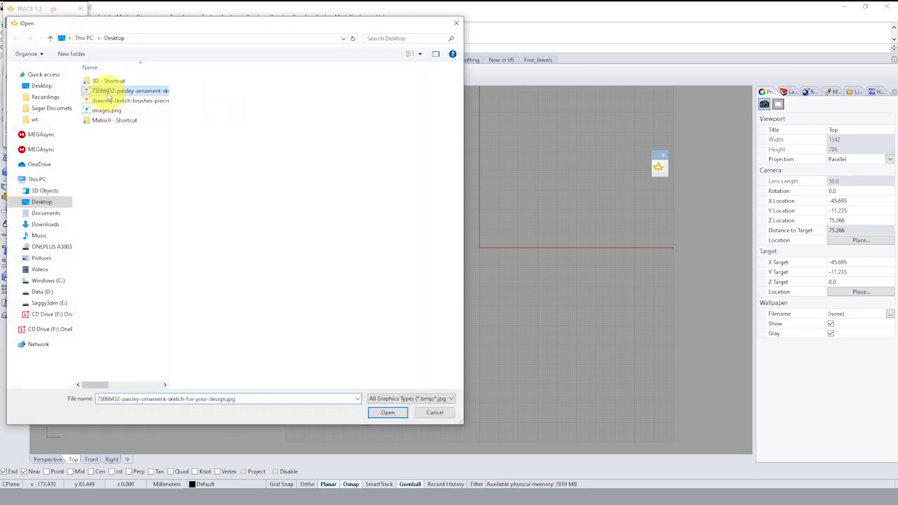
{"action": "left_click", "coordinate": [387, 412]}
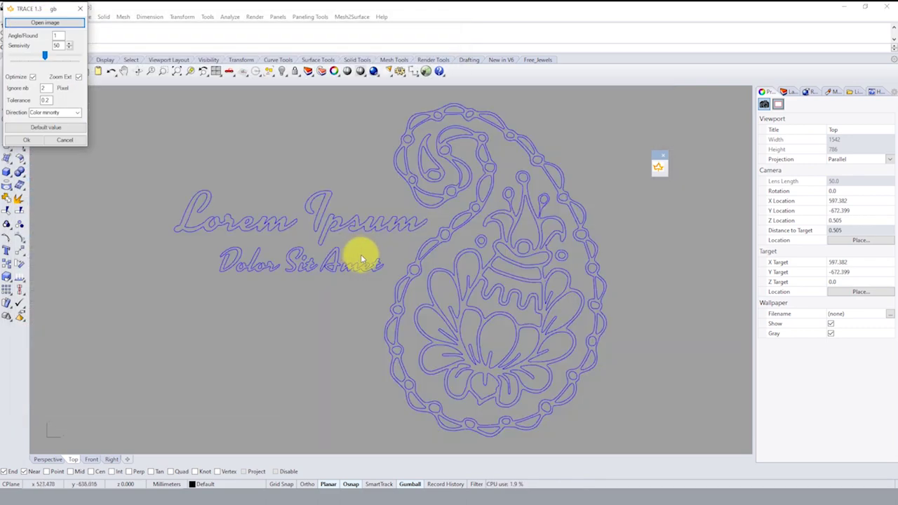
{"action": "scroll", "coordinate": [391, 264], "scroll_direction": "up", "scroll_amount": 2}
{"action": "scroll", "coordinate": [420, 255], "scroll_direction": "up", "scroll_amount": 3}
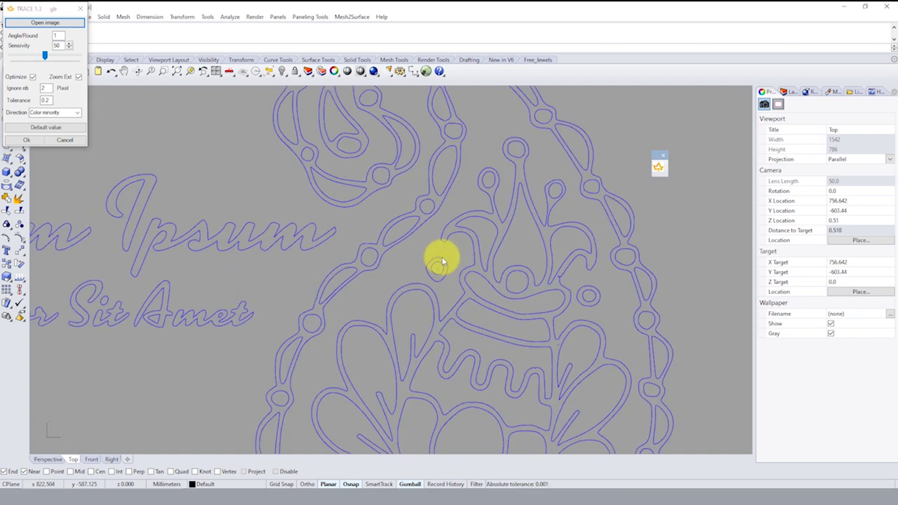
{"action": "scroll", "coordinate": [461, 257], "scroll_direction": "down", "scroll_amount": 2}
{"action": "right_click_drag", "start_coordinate": [462, 257], "coordinate": [465, 207]}
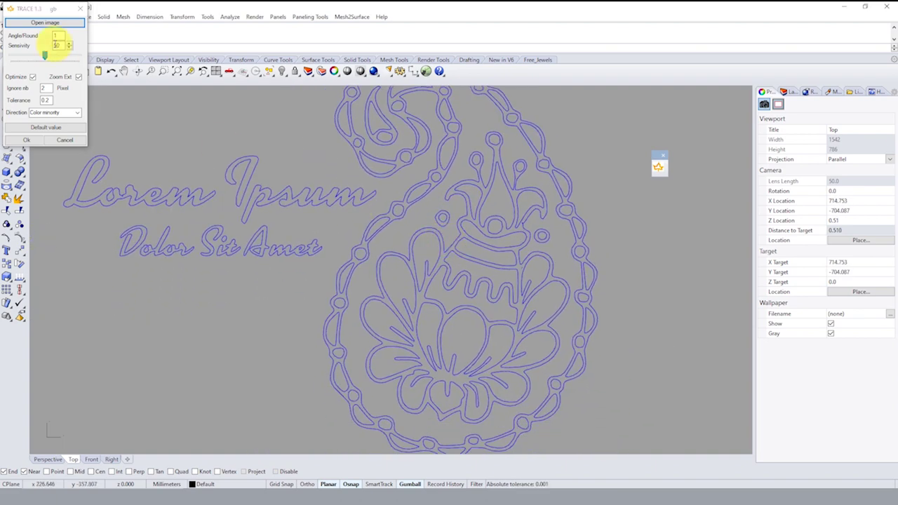
- Adjust the trace Sensitivity slider, trying 33 and settling on 61
{"action": "mouse_move", "coordinate": [52, 56]}
{"action": "left_mouse_down"}
{"action": "mouse_move", "coordinate": [61, 55]}
{"action": "mouse_move", "coordinate": [35, 54]}
{"action": "mouse_move", "coordinate": [44, 55]}
{"action": "left_mouse_up"}
{"action": "scroll", "coordinate": [424, 221], "scroll_direction": "up", "scroll_amount": 3}
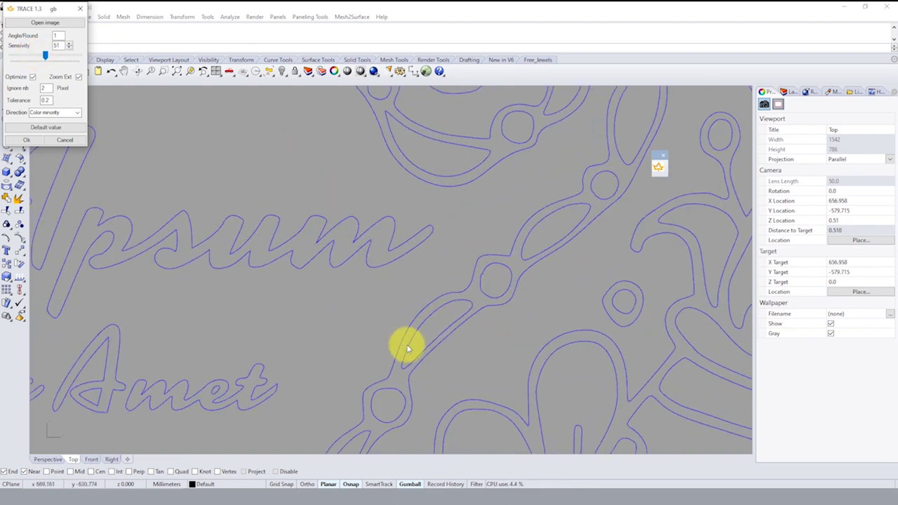
{"action": "left_click_drag", "start_coordinate": [45, 55], "coordinate": [33, 55]}
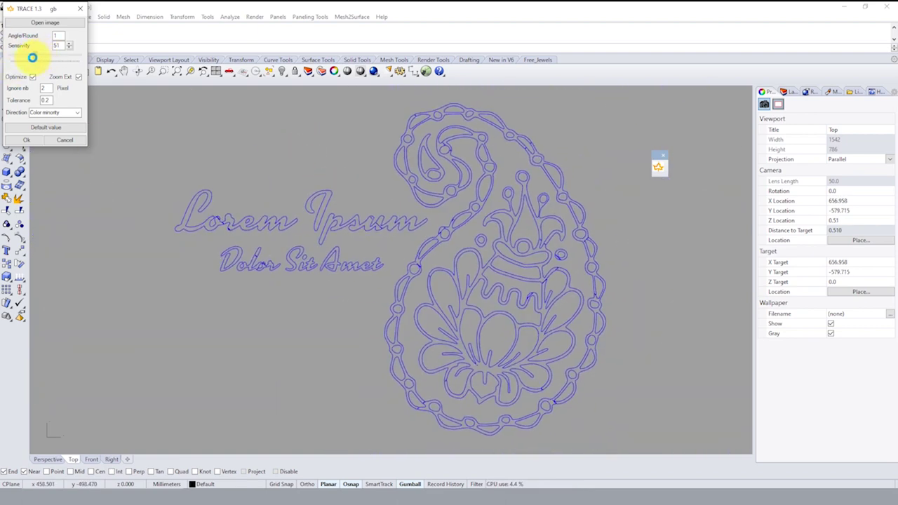
{"action": "scroll", "coordinate": [417, 262], "scroll_direction": "up", "scroll_amount": 4}
{"action": "scroll", "coordinate": [417, 262], "scroll_direction": "up", "scroll_amount": 4}
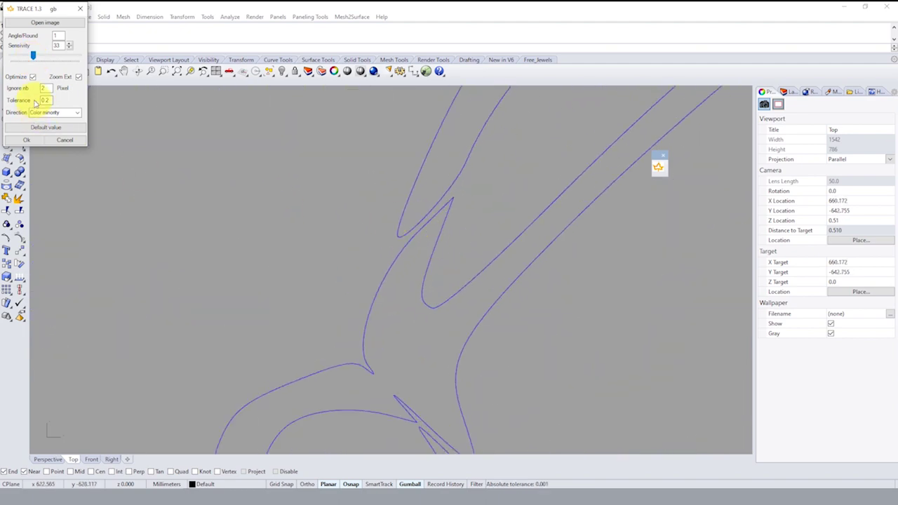
{"action": "left_click_drag", "start_coordinate": [31, 56], "coordinate": [55, 61]}
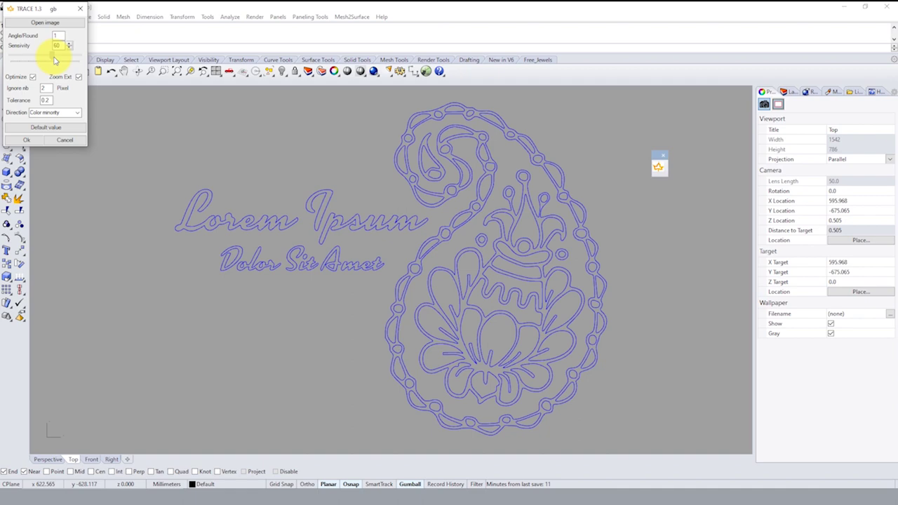
{"action": "scroll", "coordinate": [437, 273], "scroll_direction": "up", "scroll_amount": 3}
{"action": "scroll", "coordinate": [367, 240], "scroll_direction": "up", "scroll_amount": 2}
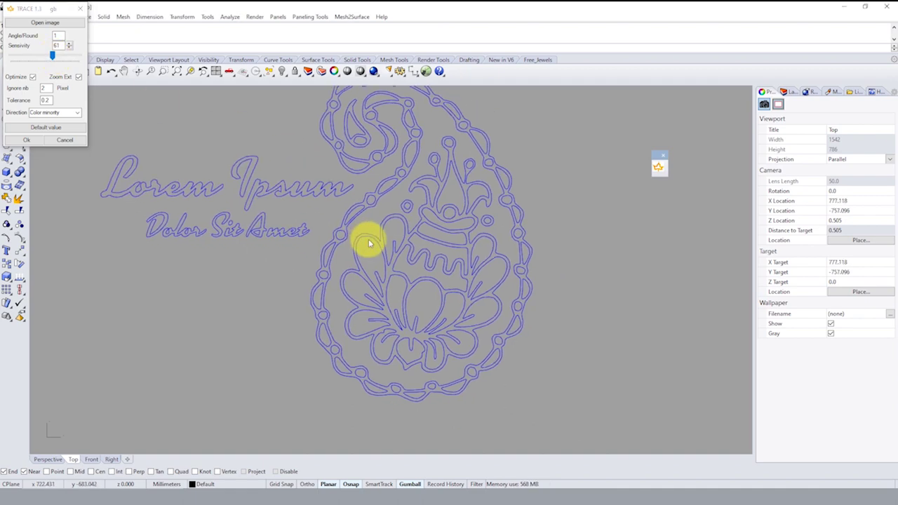
{"action": "scroll", "coordinate": [473, 378], "scroll_direction": "up", "scroll_amount": 4}
{"action": "scroll", "coordinate": [473, 377], "scroll_direction": "down", "scroll_amount": 4}
{"action": "scroll", "coordinate": [604, 249], "scroll_direction": "down", "scroll_amount": 2}
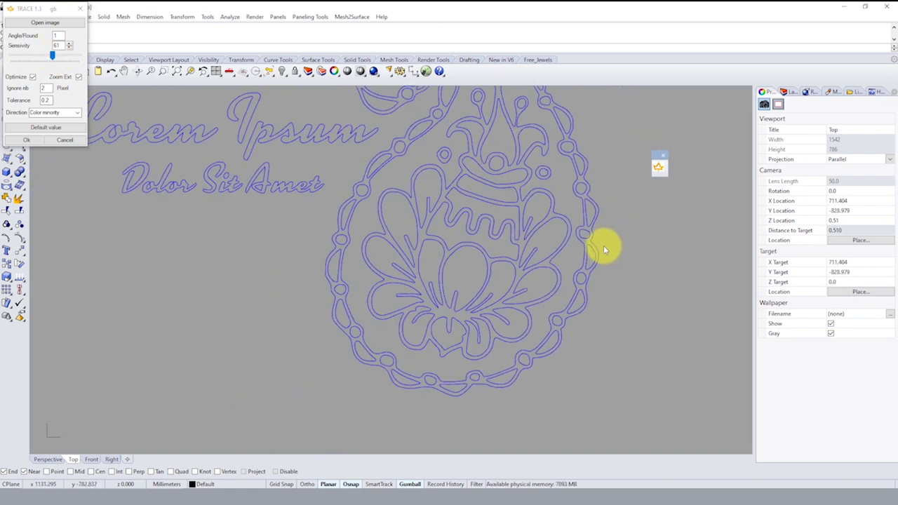
- Accept the paisley trace into Rhino as 88 curves
{"action": "left_click", "coordinate": [27, 140]}
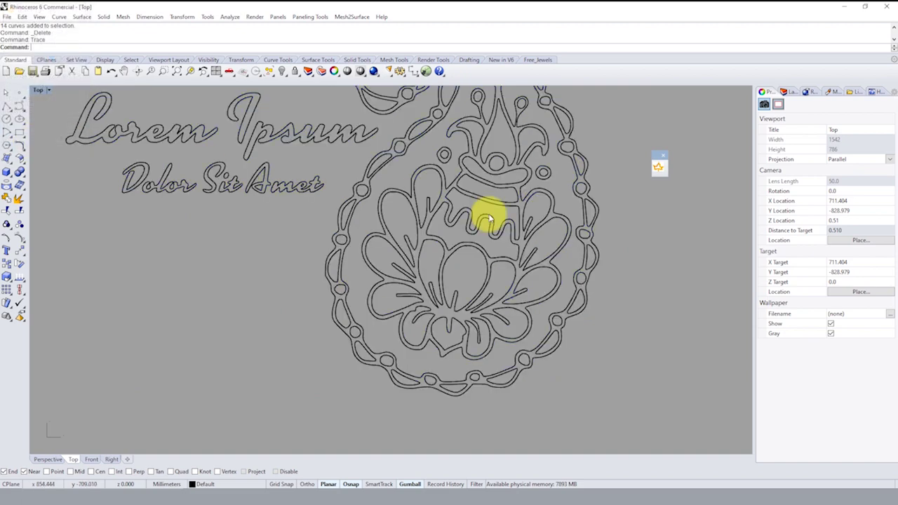
{"action": "scroll", "coordinate": [542, 239], "scroll_direction": "down", "scroll_amount": 2}
{"action": "scroll", "coordinate": [542, 239], "scroll_direction": "up", "scroll_amount": 2}
{"action": "scroll", "coordinate": [522, 260], "scroll_direction": "up", "scroll_amount": 2}
- Select the paisley curves and extrude them upward with a repeated ExtrudeCrv
{"action": "left_click", "coordinate": [516, 270]}
{"action": "scroll", "coordinate": [525, 257], "scroll_direction": "down", "scroll_amount": 2}
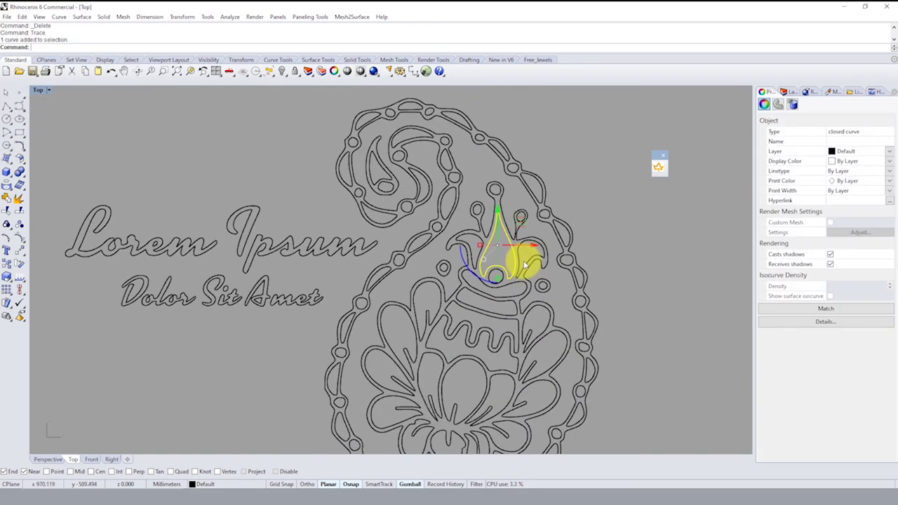
{"action": "left_click", "coordinate": [533, 263]}
{"action": "scroll", "coordinate": [561, 239], "scroll_direction": "down", "scroll_amount": 3}
{"action": "left_click_drag", "start_coordinate": [578, 180], "coordinate": [487, 356]}
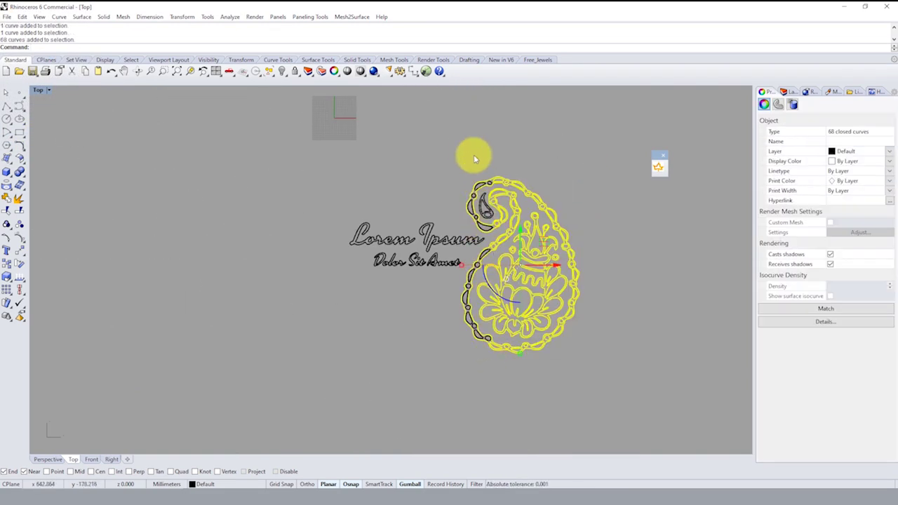
{"action": "left_click_drag", "start_coordinate": [453, 155], "coordinate": [665, 458]}
{"action": "right_click_drag", "start_coordinate": [557, 329], "coordinate": [533, 301], "text": "ctrl+shift"}
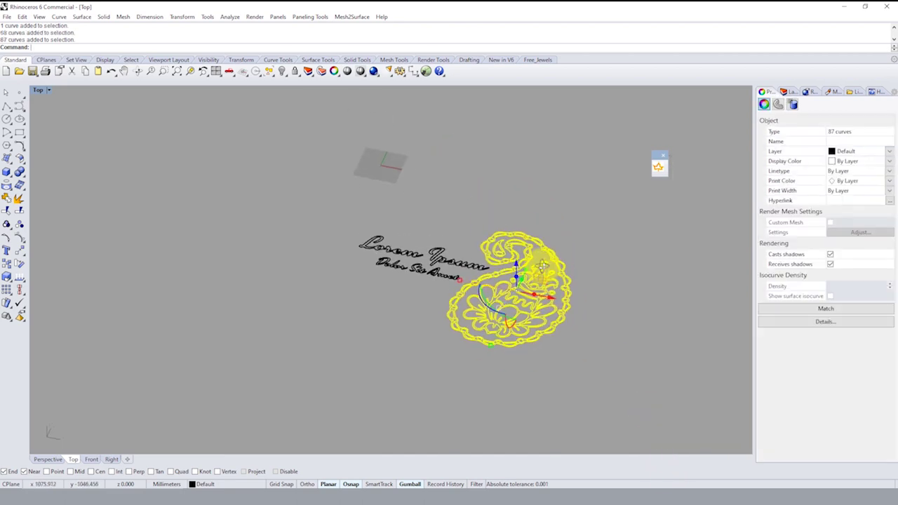
{"action": "right_click", "coordinate": [533, 300]}
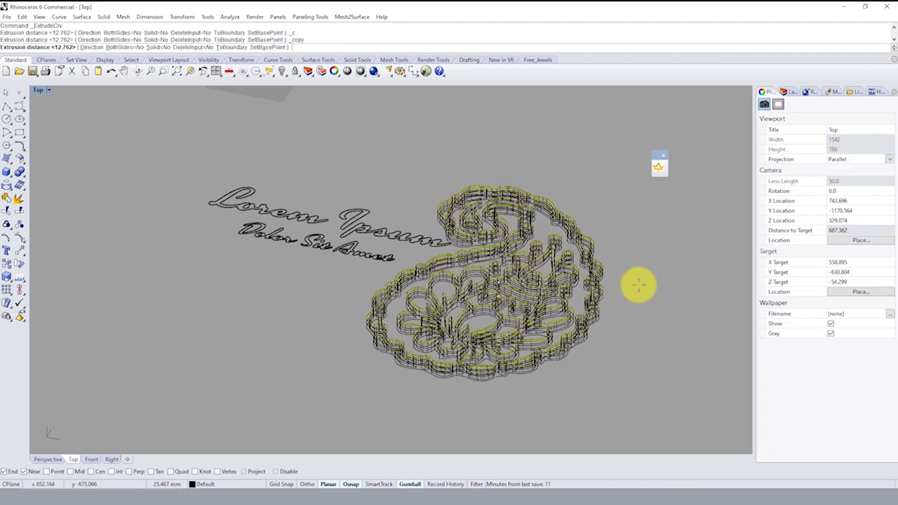
{"action": "left_click", "coordinate": [655, 239]}
{"action": "key", "text": "Escape"}
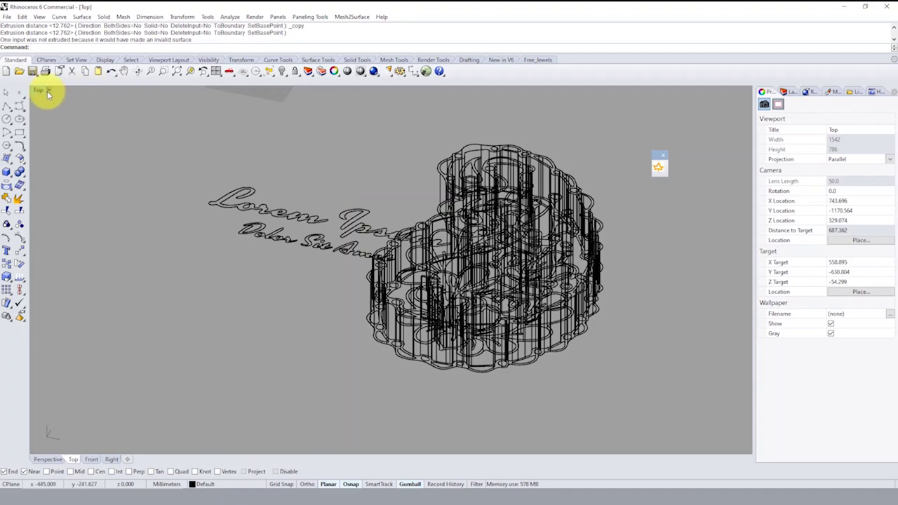
- Set the Top viewport to Shaded display, orbit, and window-select the paisley curves
{"action": "left_click", "coordinate": [47, 91]}
{"action": "left_click", "coordinate": [105, 123]}
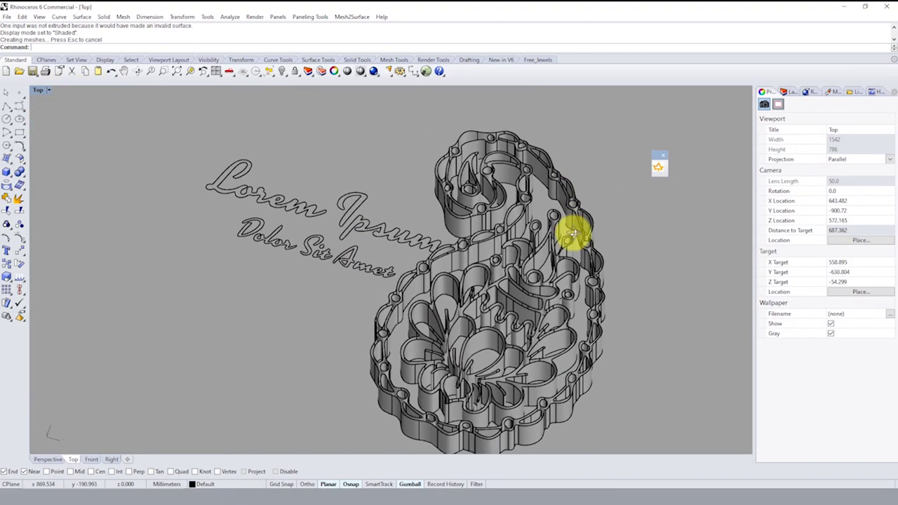
{"action": "mouse_move", "coordinate": [574, 232]}
{"action": "right_mouse_down"}
{"action": "mouse_move", "coordinate": [533, 100]}
{"action": "mouse_move", "coordinate": [536, 342]}
{"action": "mouse_move", "coordinate": [521, 210]}
{"action": "right_mouse_up"}
{"action": "left_click_drag", "start_coordinate": [449, 161], "coordinate": [592, 350]}
- Extrude the selected paisley curves as a solid 121.41 high using ExtrudeCrv with Solid=Yes
{"action": "right_click", "coordinate": [596, 368]}
{"action": "type", "text": "e"}
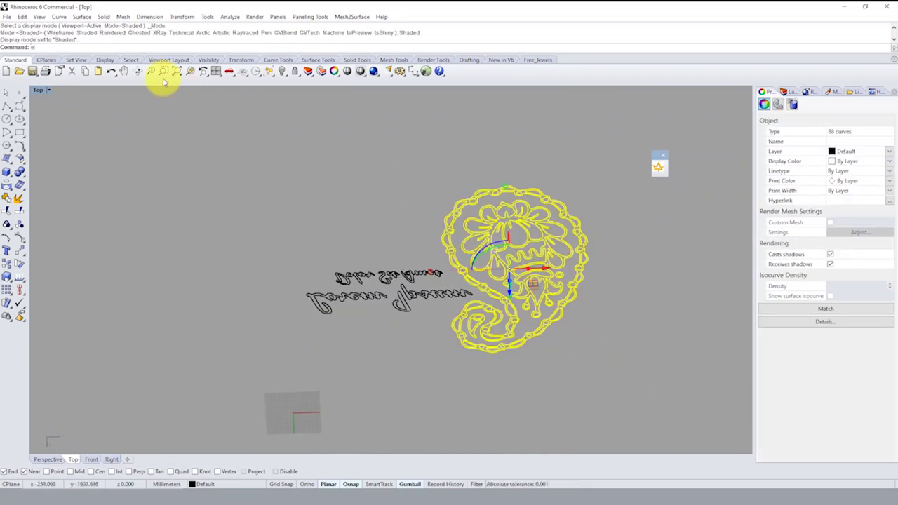
{"action": "type", "text": "xtrudecrv"}
{"action": "key", "text": "Return"}
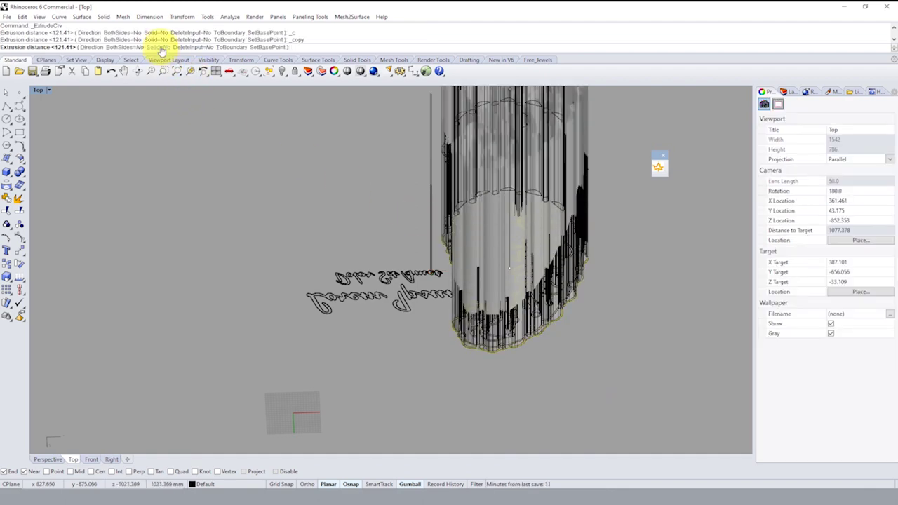
{"action": "left_click", "coordinate": [158, 47]}
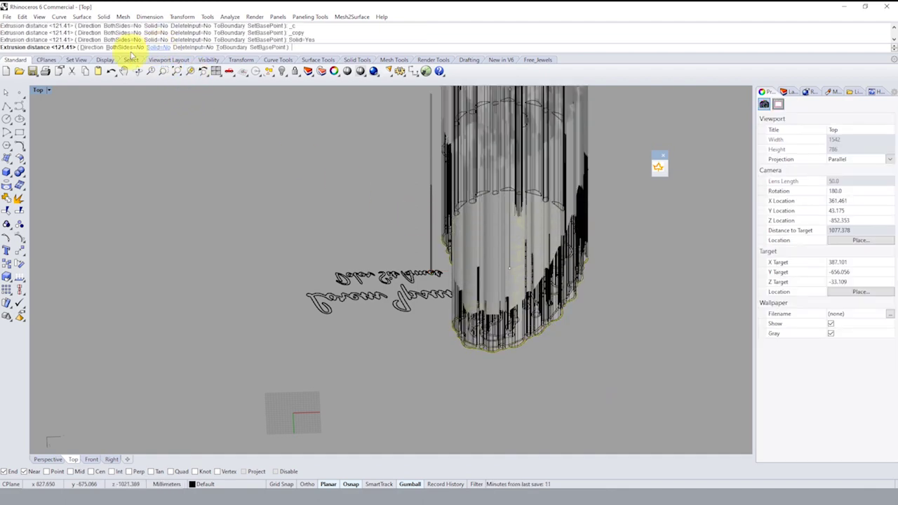
{"action": "left_click", "coordinate": [648, 247]}
{"action": "left_click", "coordinate": [646, 241]}
- Orbit and zoom around the extruded paisley solid to inspect it
{"action": "right_click_drag", "start_coordinate": [646, 241], "coordinate": [595, 246]}
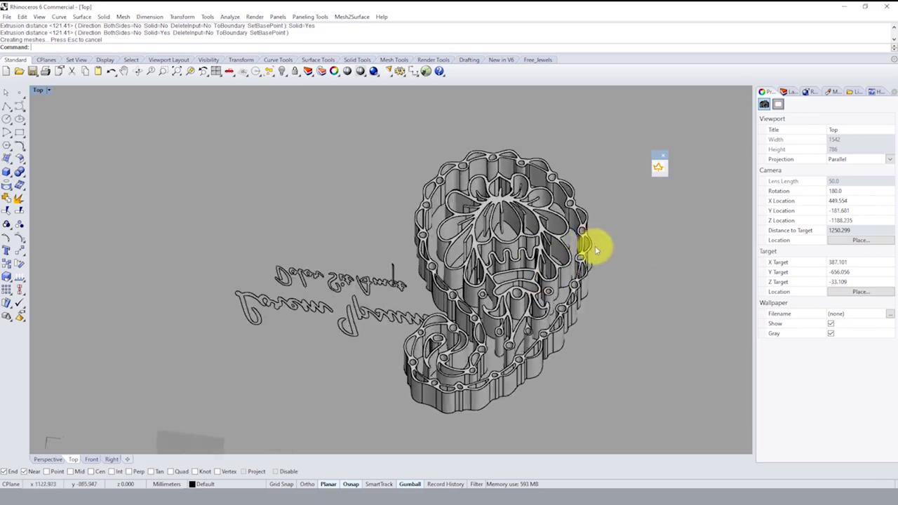
{"action": "scroll", "coordinate": [595, 245], "scroll_direction": "up", "scroll_amount": 5}
{"action": "right_click_drag", "start_coordinate": [451, 280], "coordinate": [435, 205]}
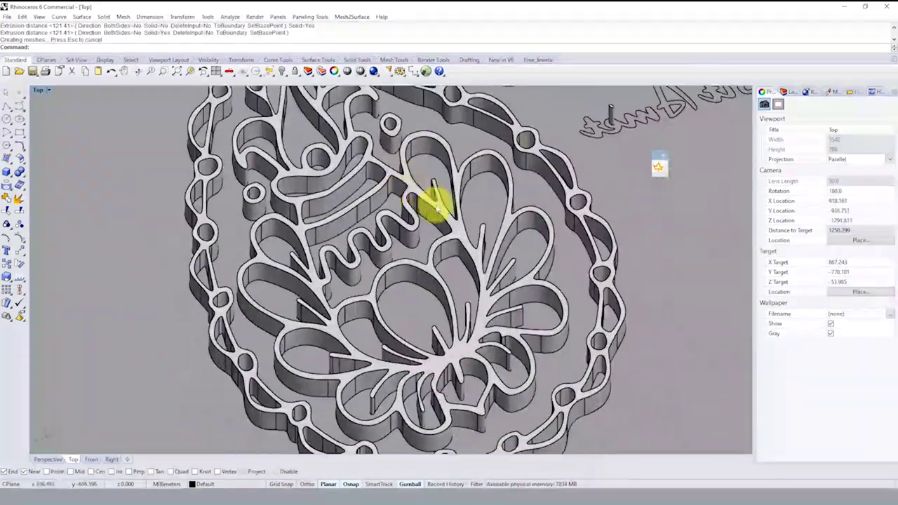
{"action": "scroll", "coordinate": [526, 244], "scroll_direction": "down", "scroll_amount": 3}
{"action": "scroll", "coordinate": [491, 234], "scroll_direction": "up", "scroll_amount": 3}
{"action": "mouse_move", "coordinate": [491, 234]}
{"action": "right_mouse_down"}
{"action": "mouse_move", "coordinate": [491, 281]}
{"action": "mouse_move", "coordinate": [482, 235]}
{"action": "right_mouse_up"}
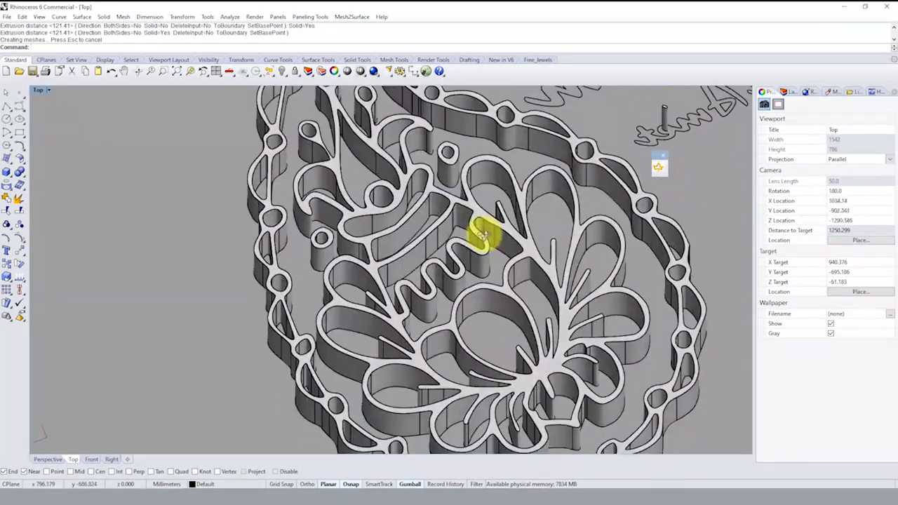
{"action": "scroll", "coordinate": [483, 235], "scroll_direction": "down", "scroll_amount": 3}
{"action": "mouse_move", "coordinate": [541, 281]}
{"action": "right_mouse_down"}
{"action": "mouse_move", "coordinate": [525, 217]}
{"action": "mouse_move", "coordinate": [349, 256]}
{"action": "mouse_move", "coordinate": [361, 287]}
{"action": "mouse_move", "coordinate": [330, 266]}
{"action": "mouse_move", "coordinate": [519, 251]}
{"action": "mouse_move", "coordinate": [525, 267]}
{"action": "mouse_move", "coordinate": [525, 249]}
{"action": "mouse_move", "coordinate": [515, 282]}
{"action": "right_mouse_up"}
{"action": "scroll", "coordinate": [519, 251], "scroll_direction": "up", "scroll_amount": 3}
{"action": "scroll", "coordinate": [513, 260], "scroll_direction": "down", "scroll_amount": 3}
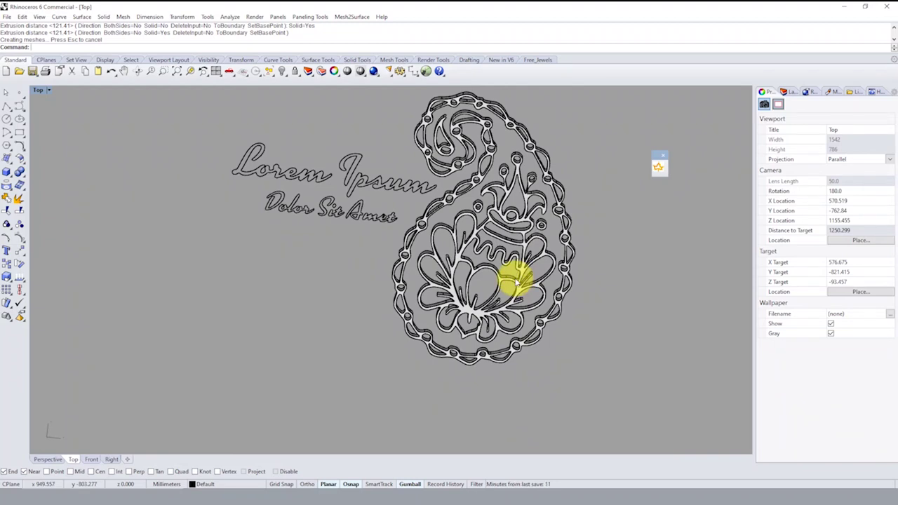